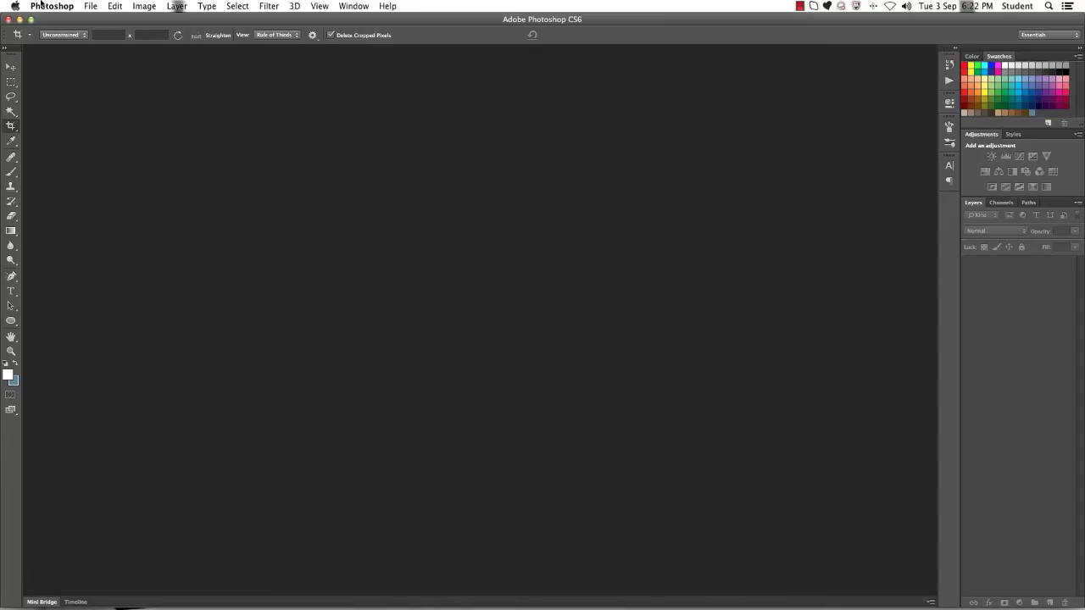
Open the File menu from the empty Photoshop workspace.
click(94, 8)
Open 'Gc Example – Final image.pdf' from the Graphic communication folder.
click(98, 32)
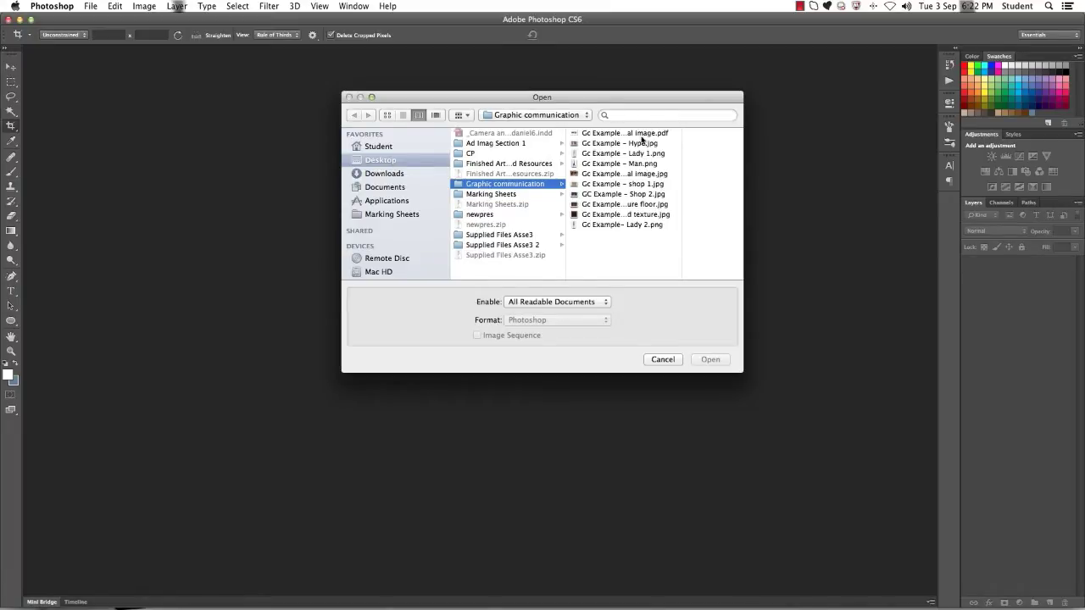
drag(686, 276, 725, 268)
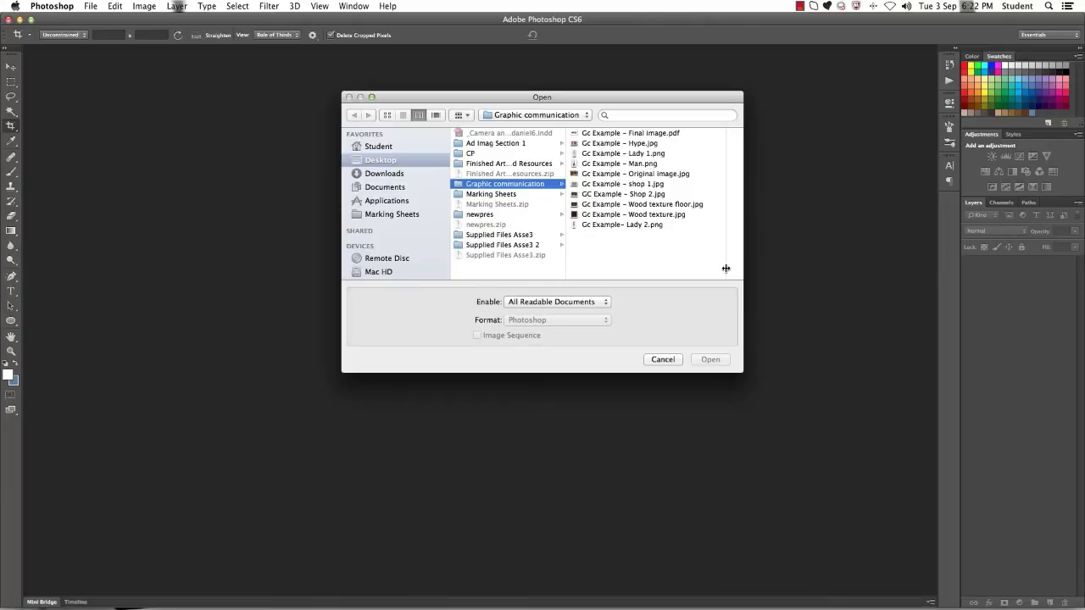
click(649, 134)
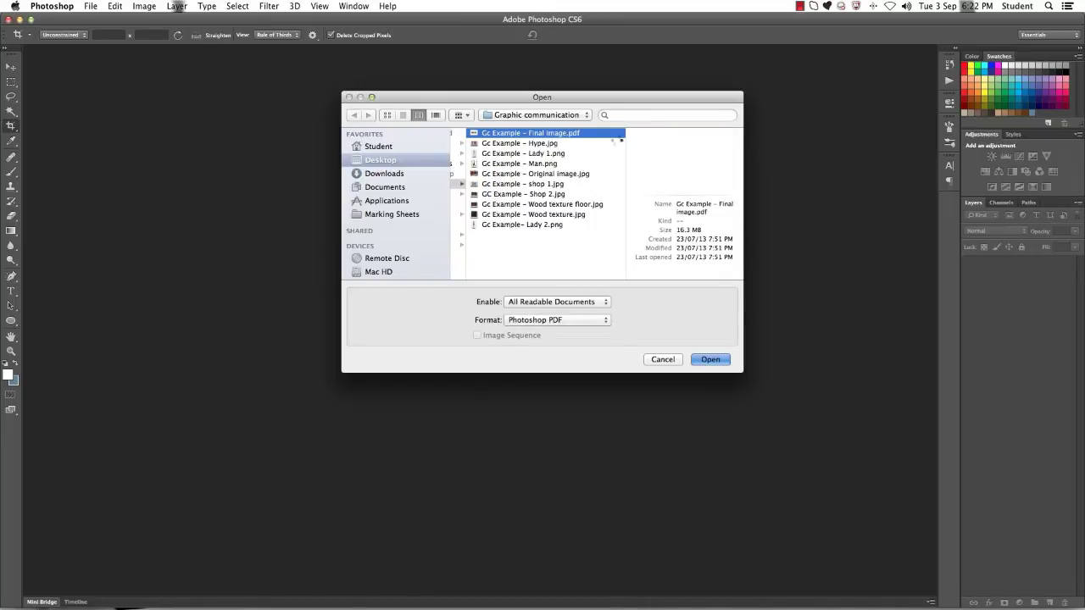
double_click(521, 135)
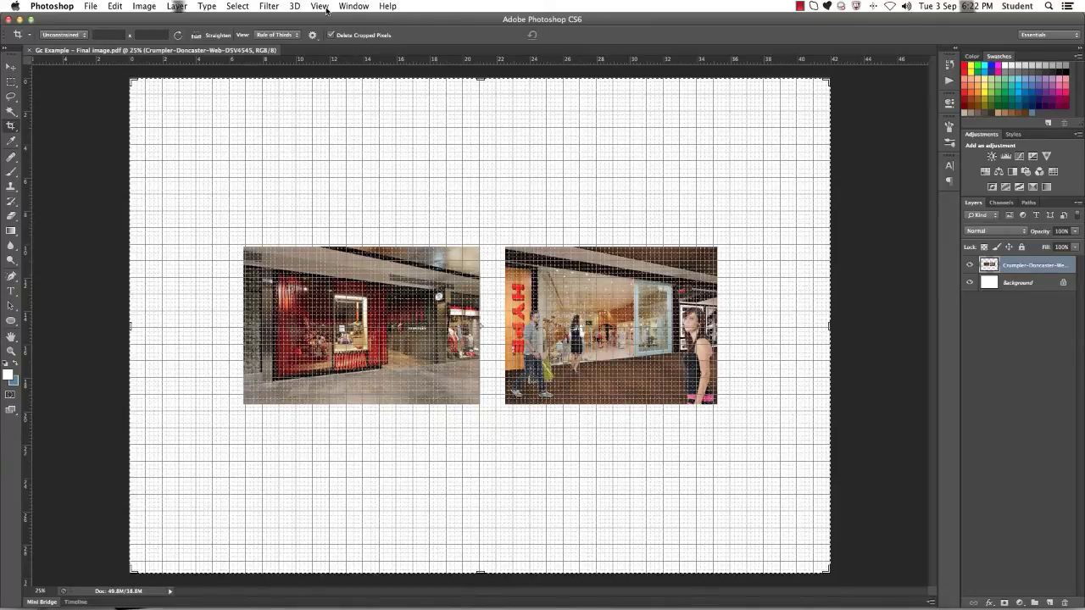
Turn off the grid via View > Show > Grid.
click(319, 6)
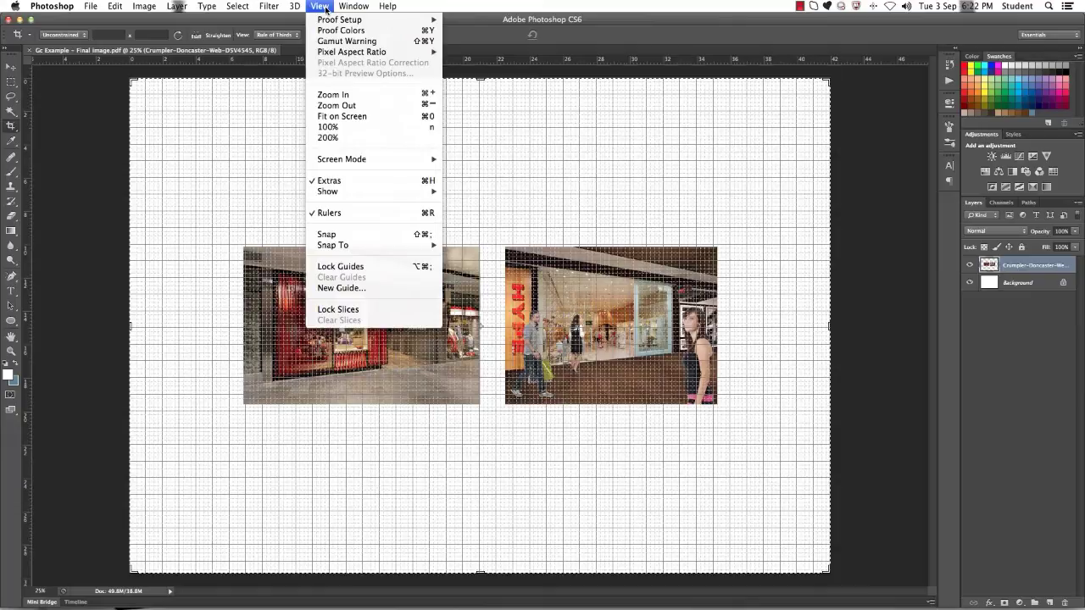
mouse_move(351, 193)
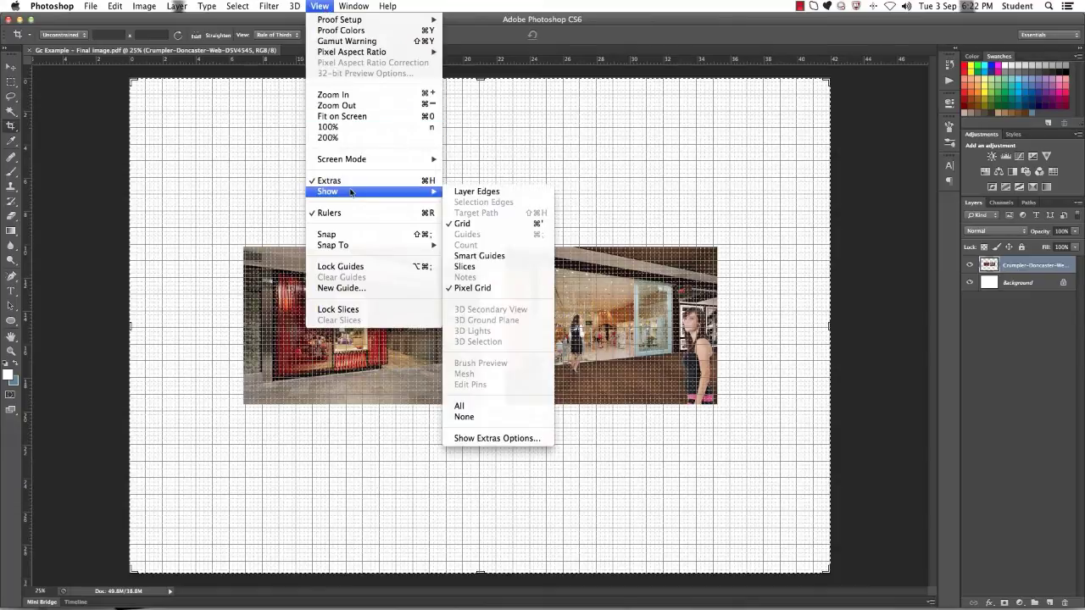
click(471, 226)
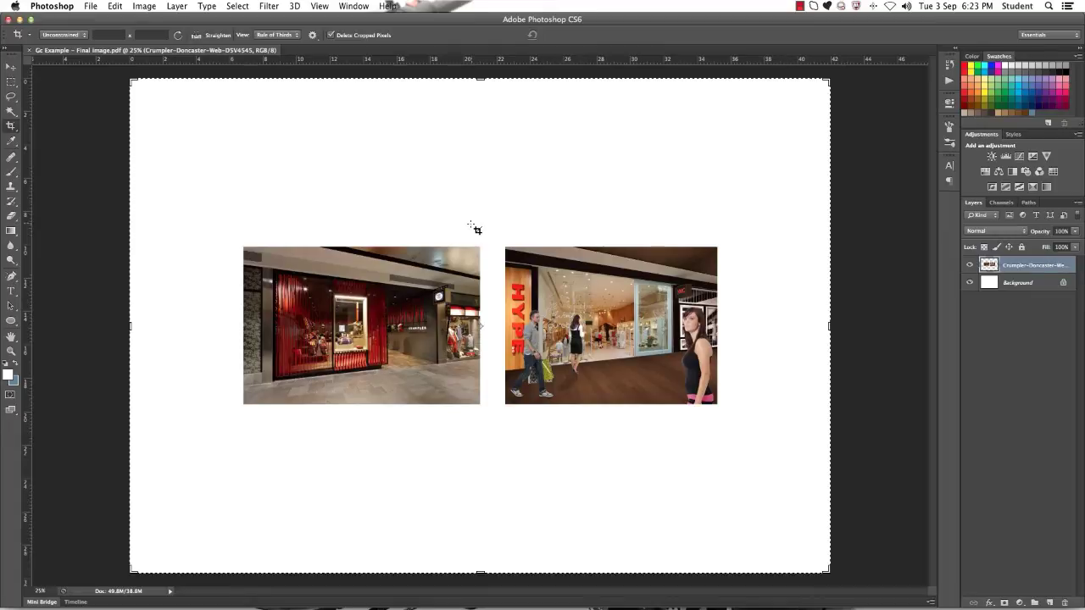
Create a new white document 420 × 297 mm at 300 pixels/inch.
click(96, 7)
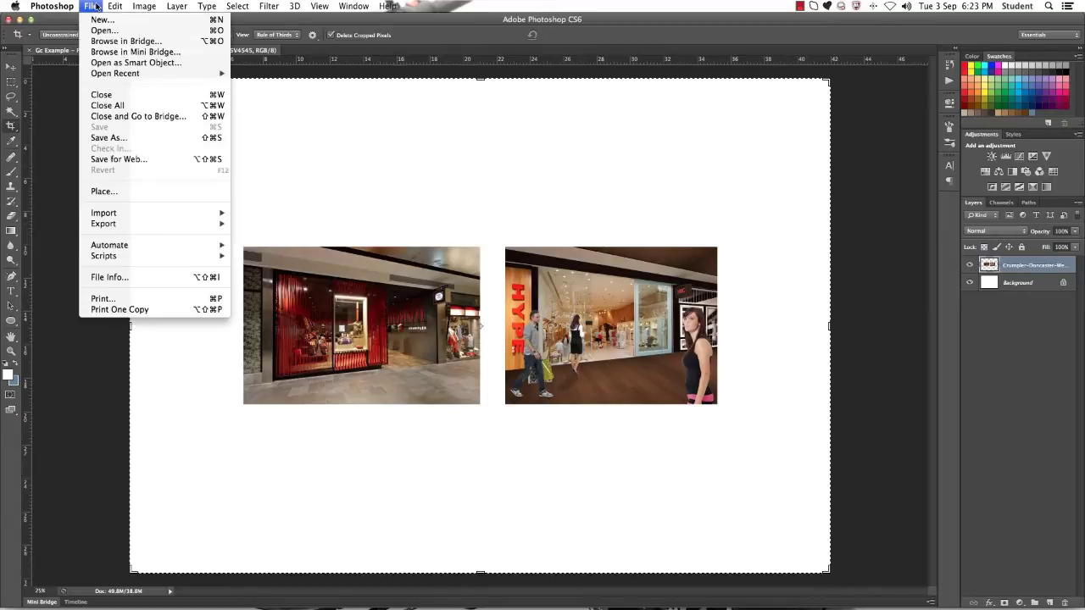
click(97, 18)
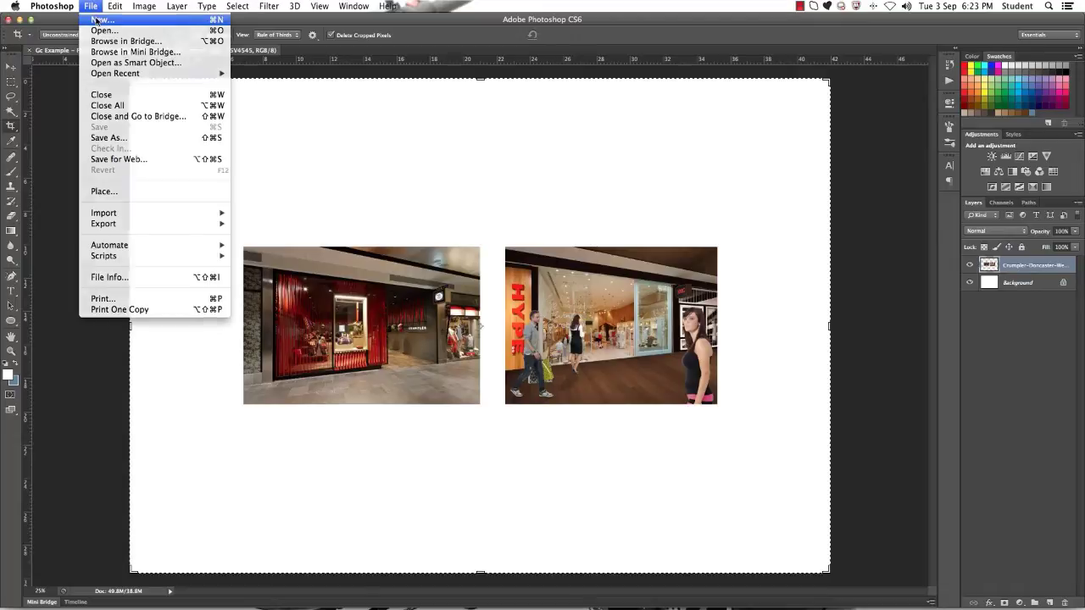
drag(597, 201, 535, 158)
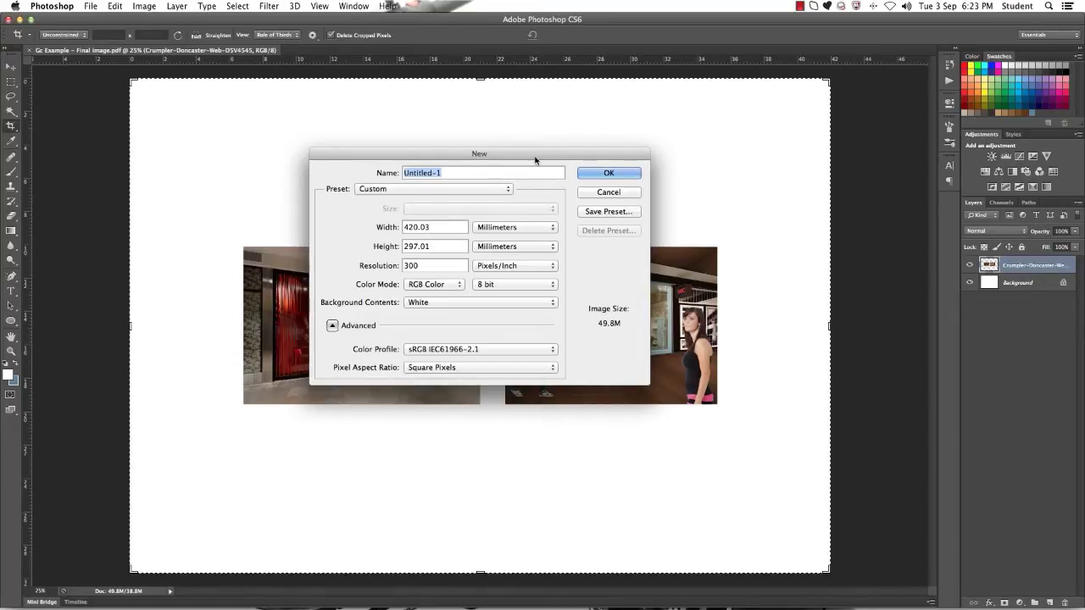
drag(417, 227, 457, 227)
key(BackSpace)
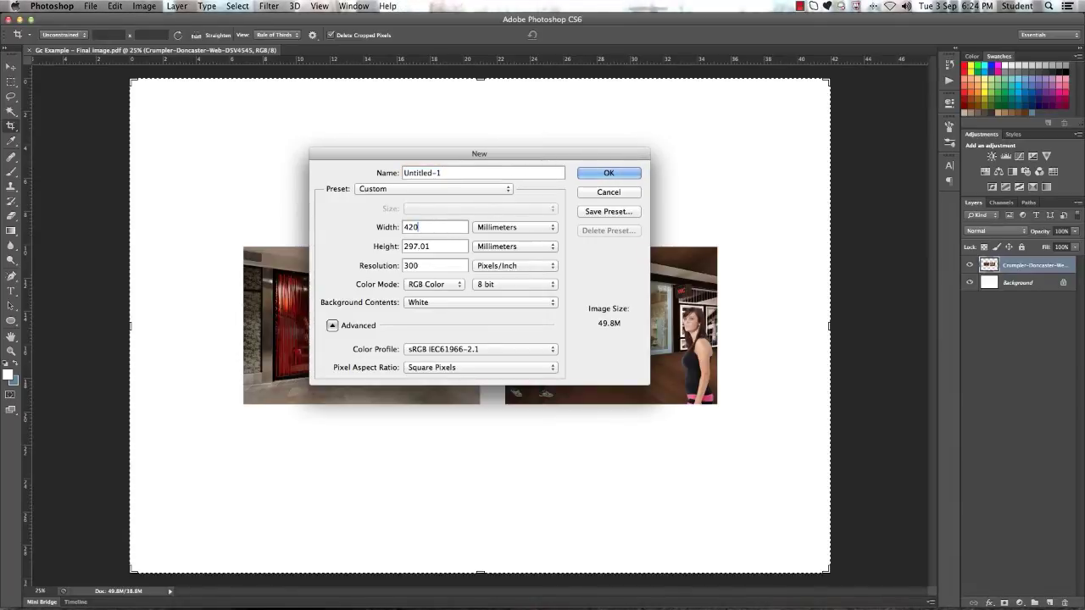
drag(417, 246, 468, 252)
key(BackSpace)
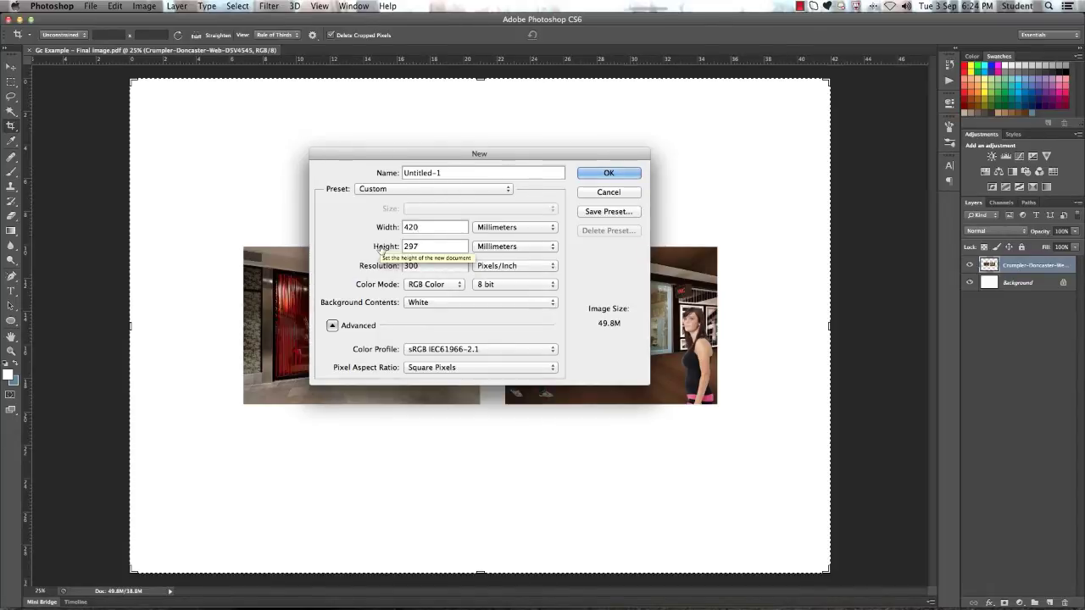
click(450, 267)
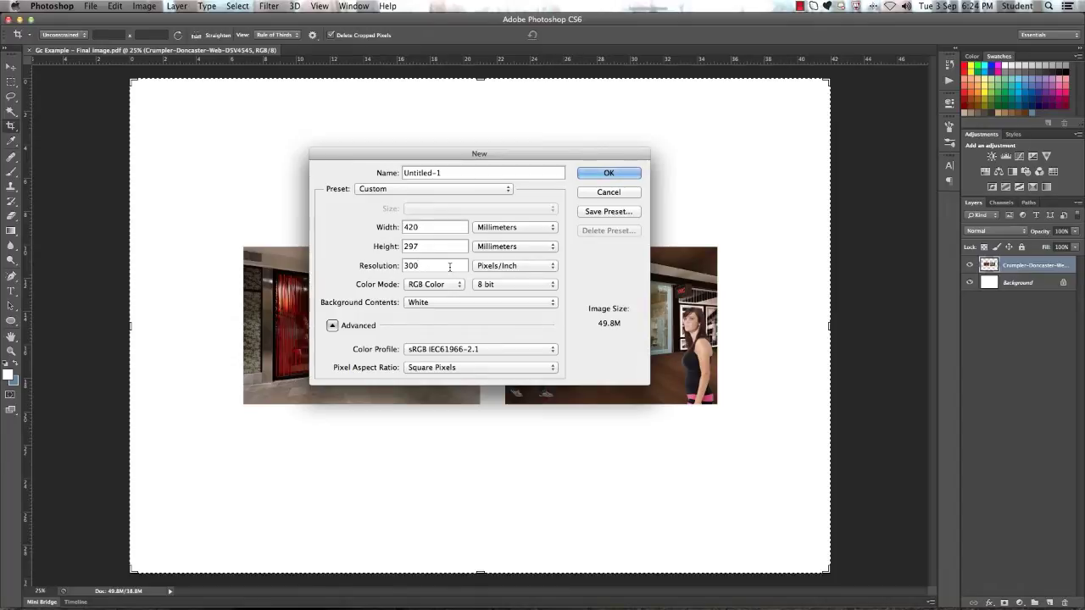
click(593, 176)
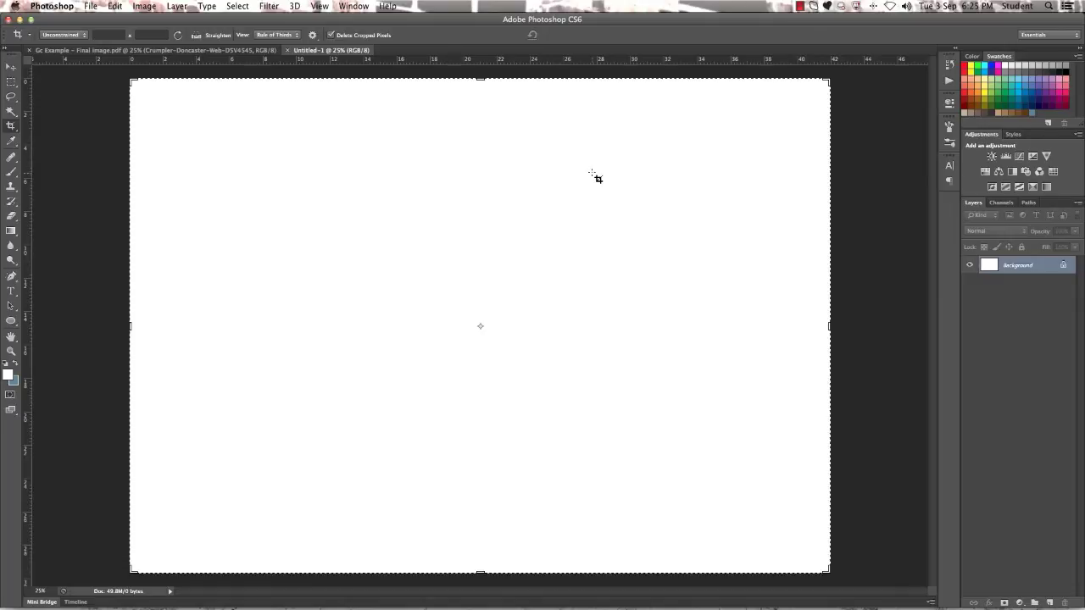
Save As in Photoshop PDF format with the name 'Graphic communication'.
click(90, 7)
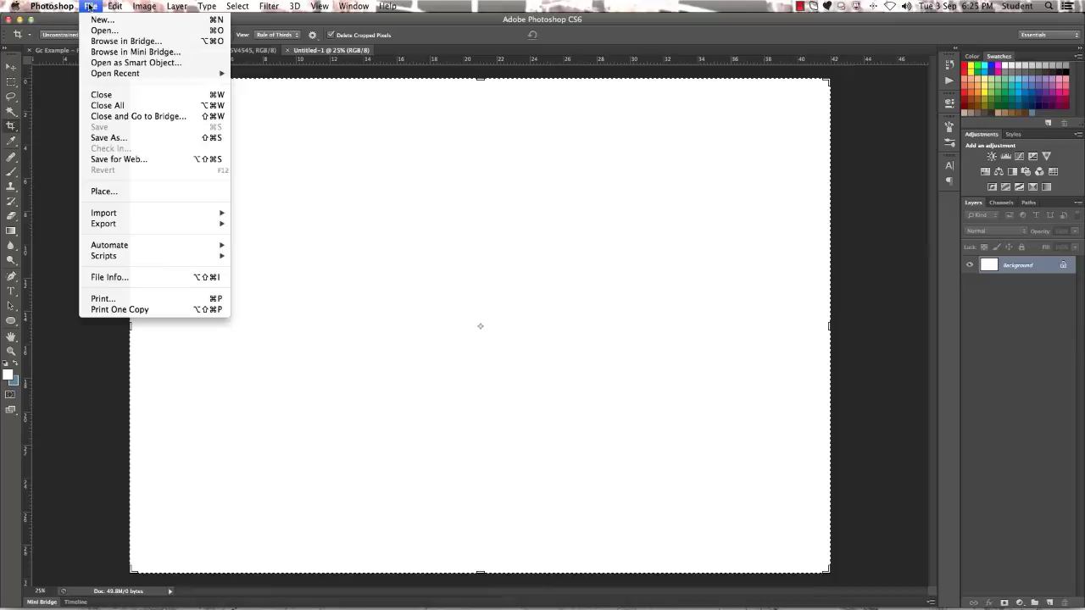
click(124, 138)
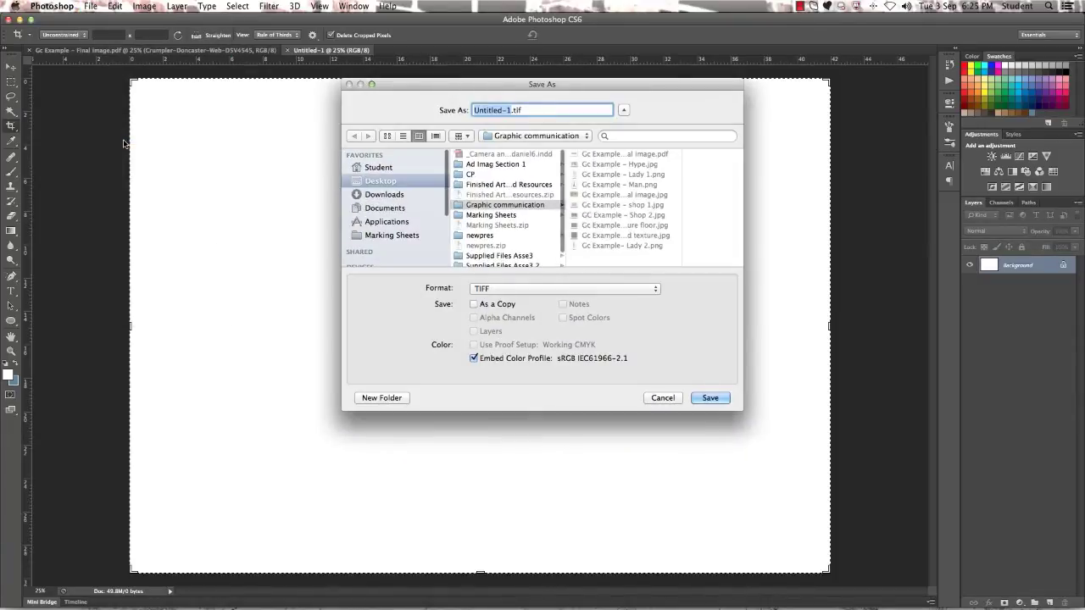
click(644, 289)
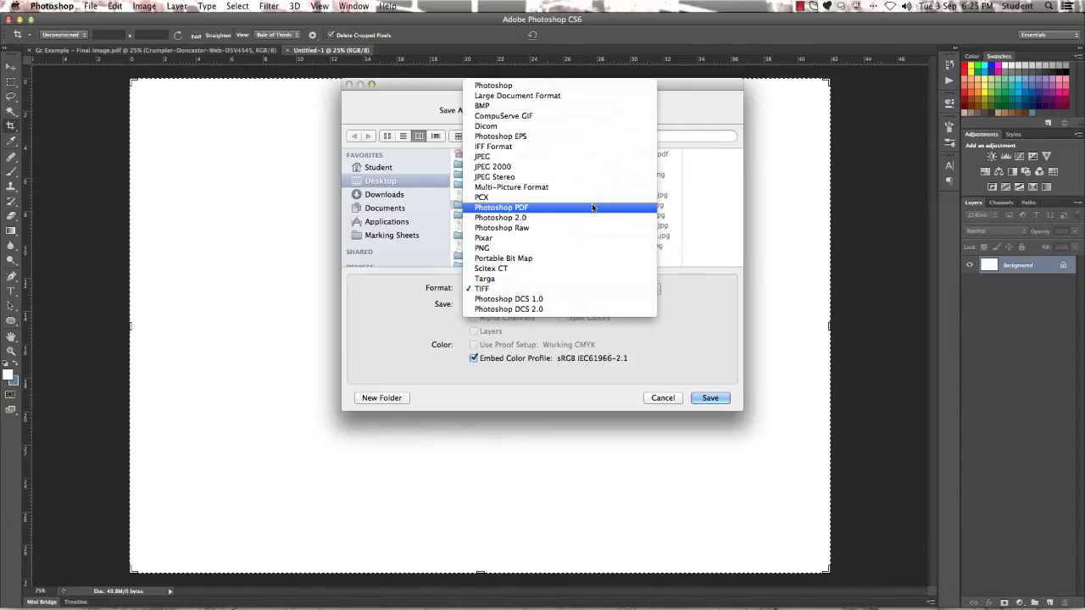
click(537, 210)
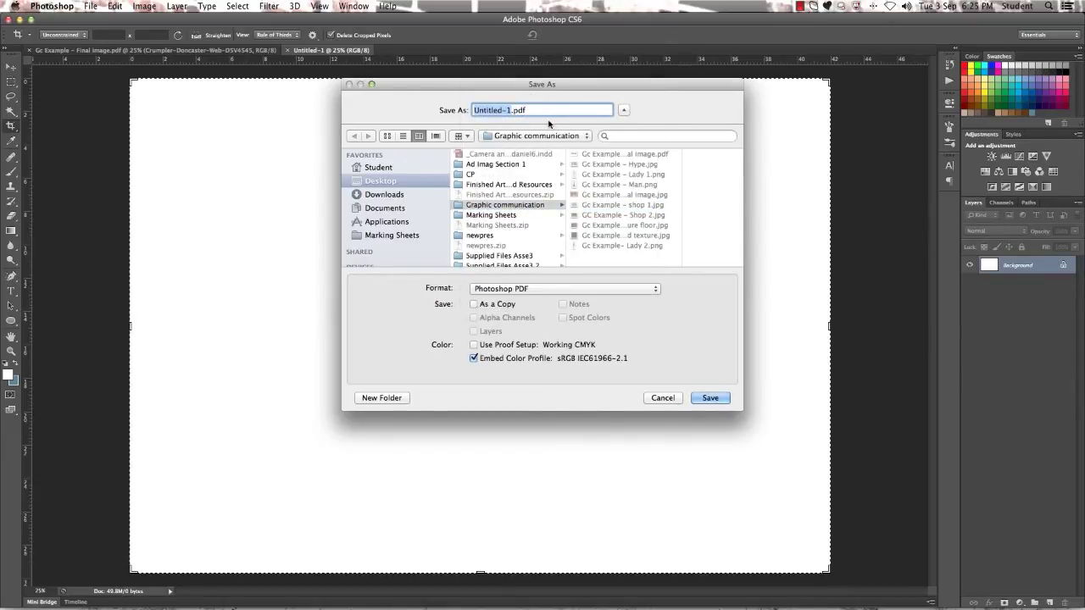
text(Graphgic)
key(BackSpace)
key(BackSpace)
key(BackSpace)
text(ac communication)
click(498, 110)
key(BackSpace)
text(i)
Confirm the PDF settings and keep Photoshop editing capabilities to finish saving.
click(721, 398)
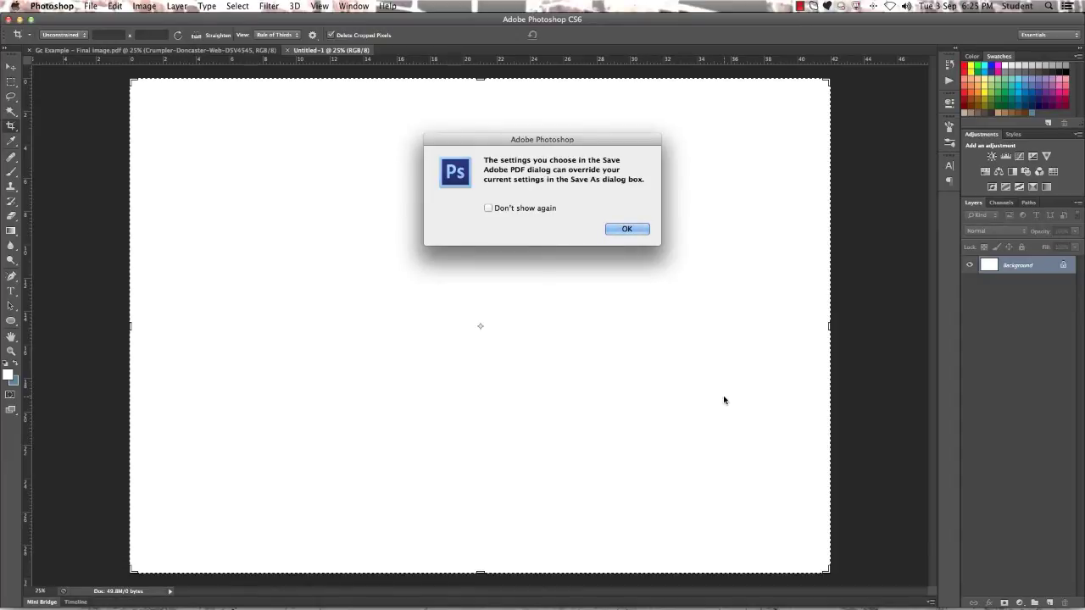
click(626, 229)
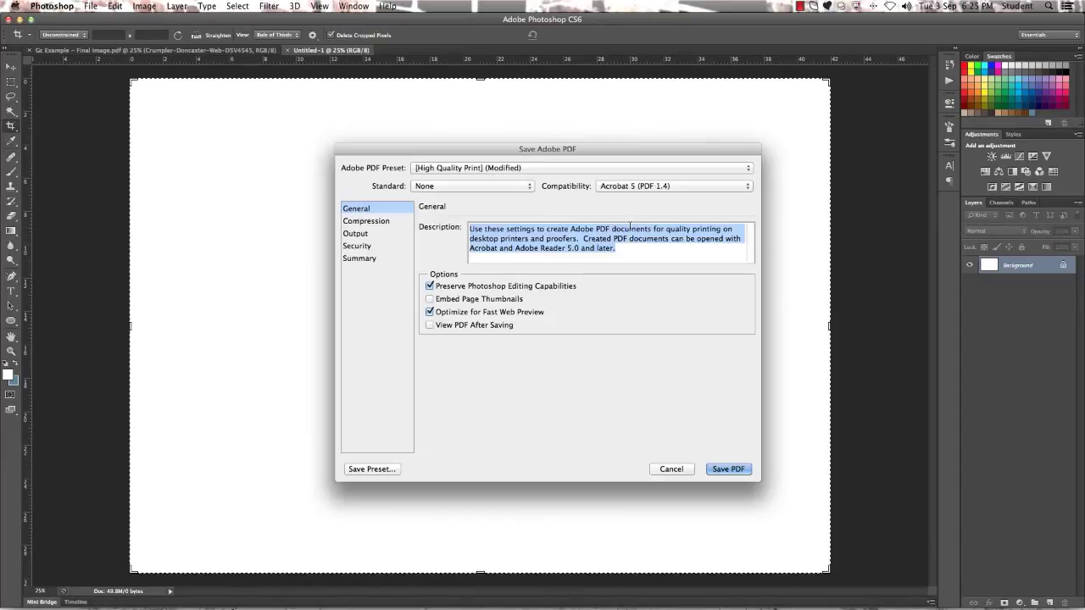
click(743, 470)
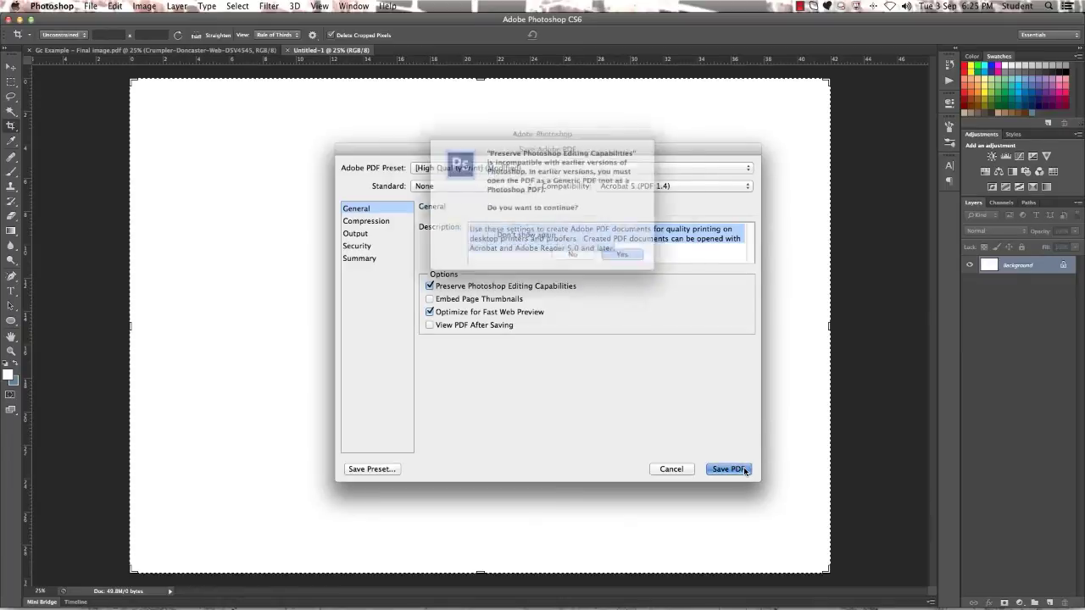
click(631, 261)
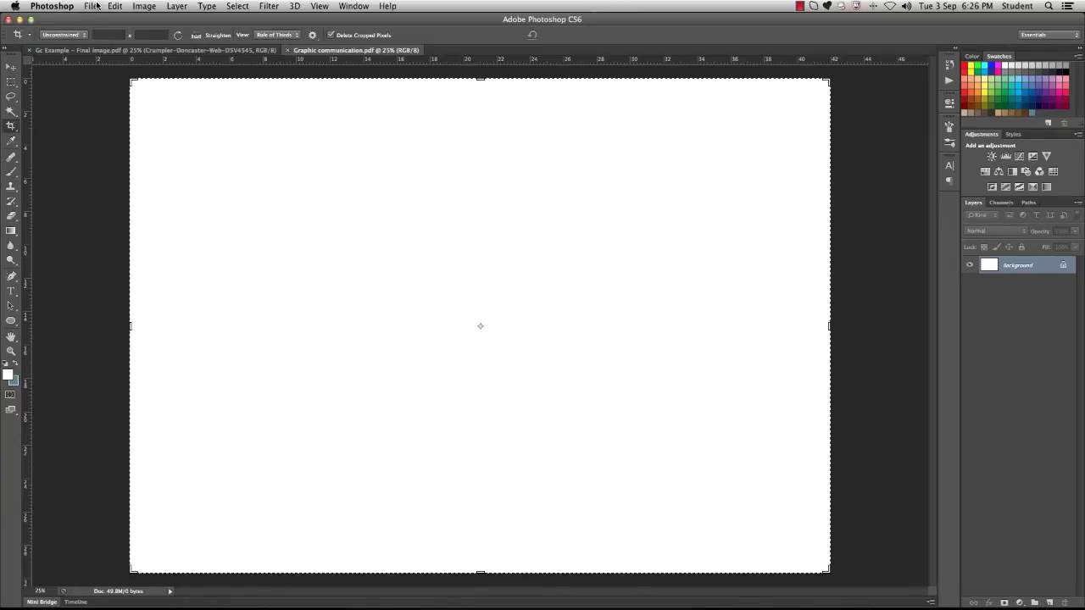
Open all nine images from Hype.jpg to Lady 2.png at once.
click(95, 9)
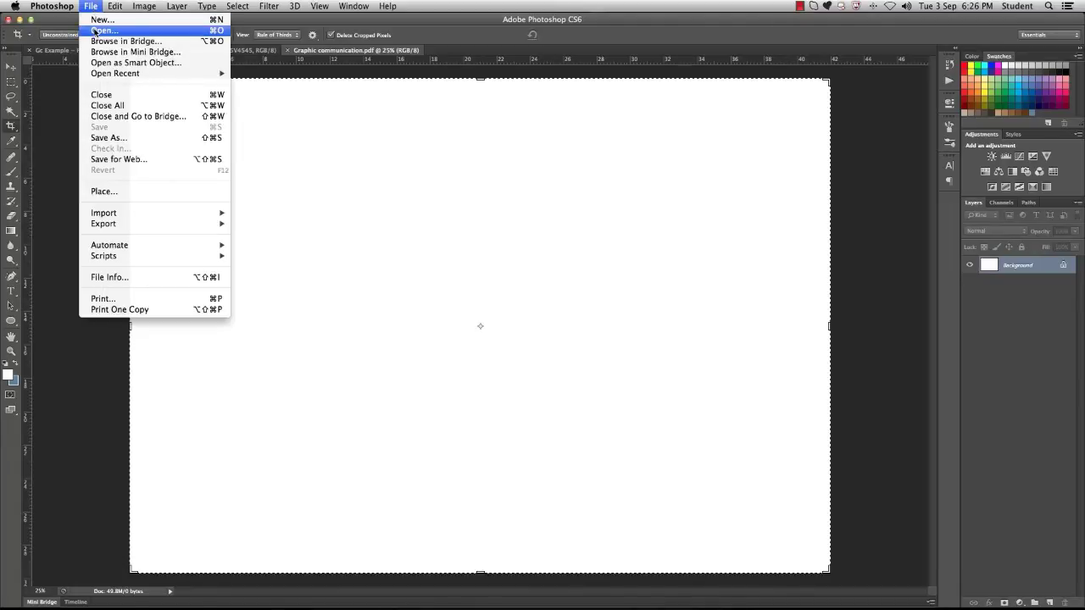
click(95, 30)
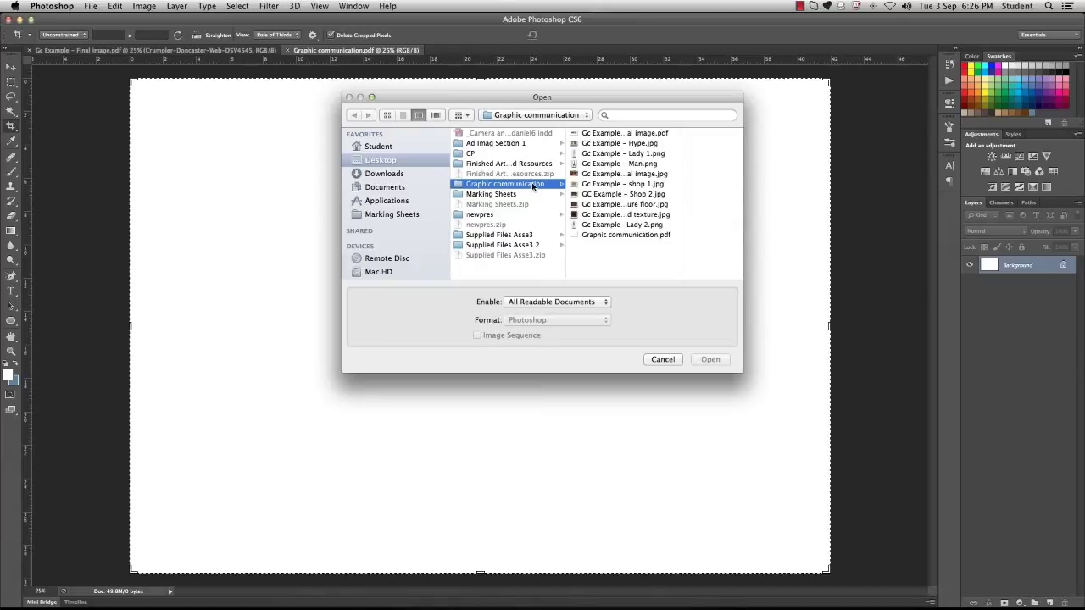
click(610, 226)
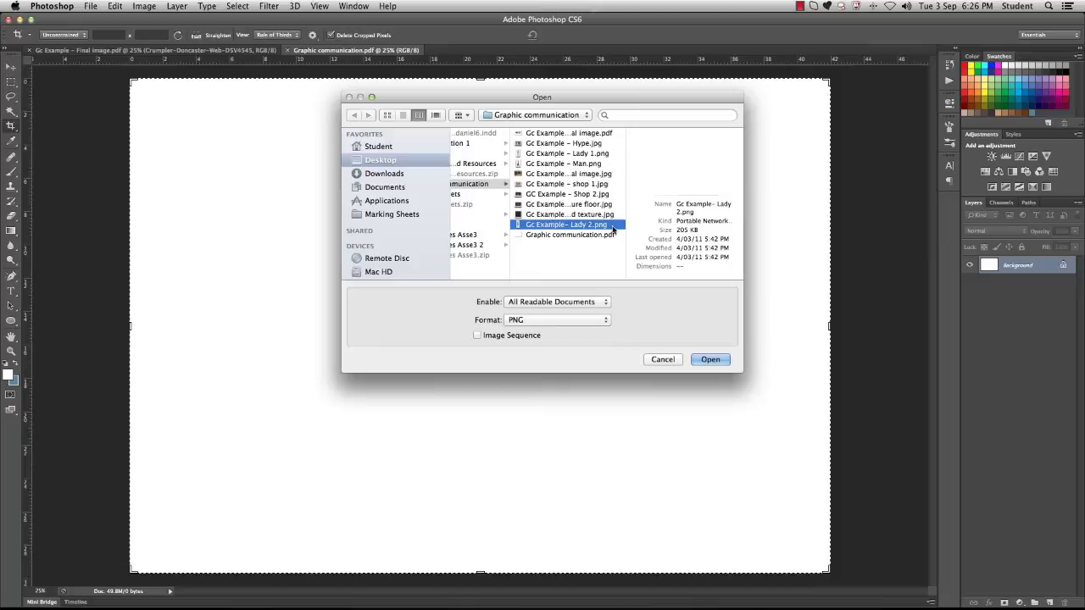
key(shift+Up)
key(shift+Up)
key(shift+Up)
key(shift+Up)
key(shift+Up)
key(shift+Up)
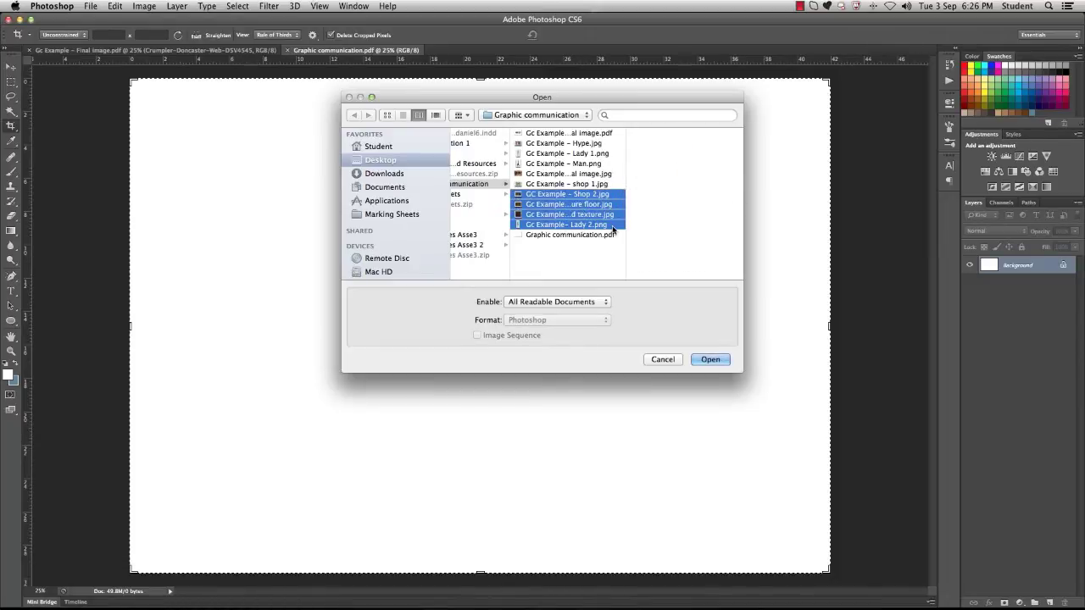
key(shift+Up)
key(shift+Up)
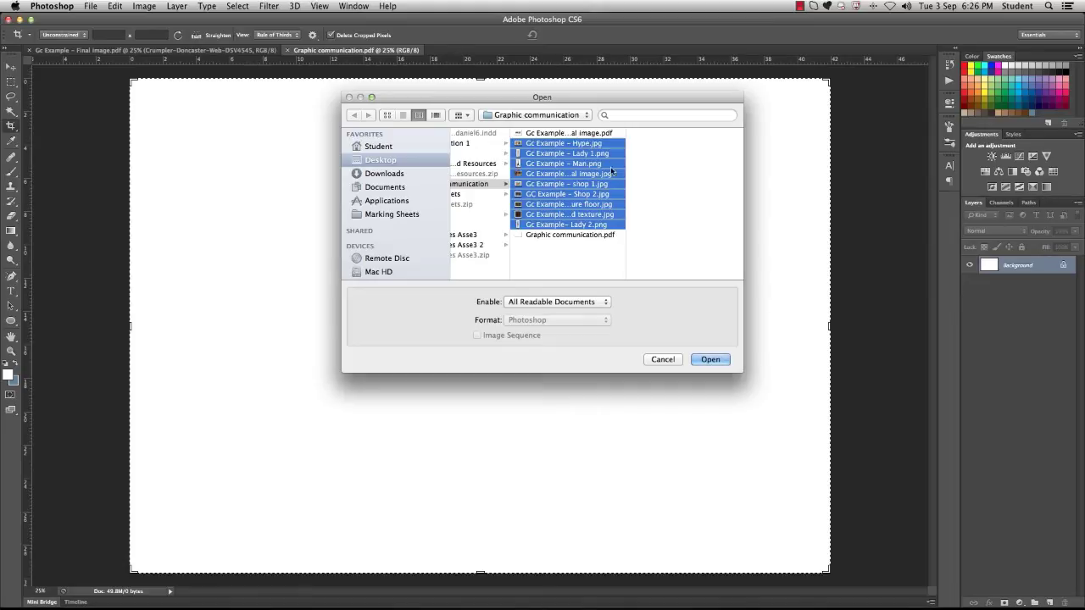
click(712, 359)
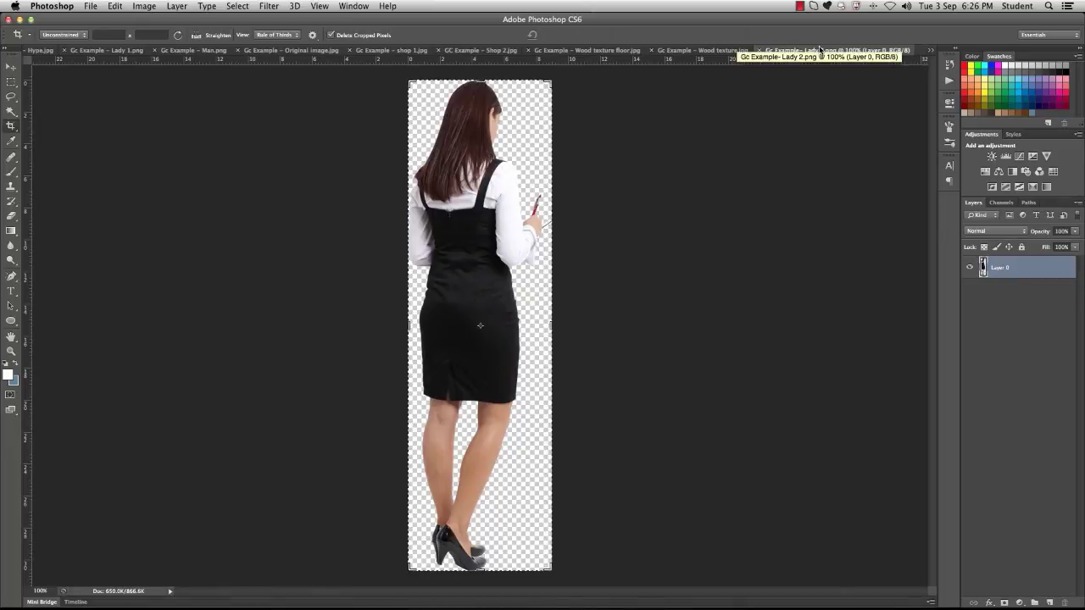
Review the Wood texture, Hype, Lady 1, Man and Original image documents.
click(722, 52)
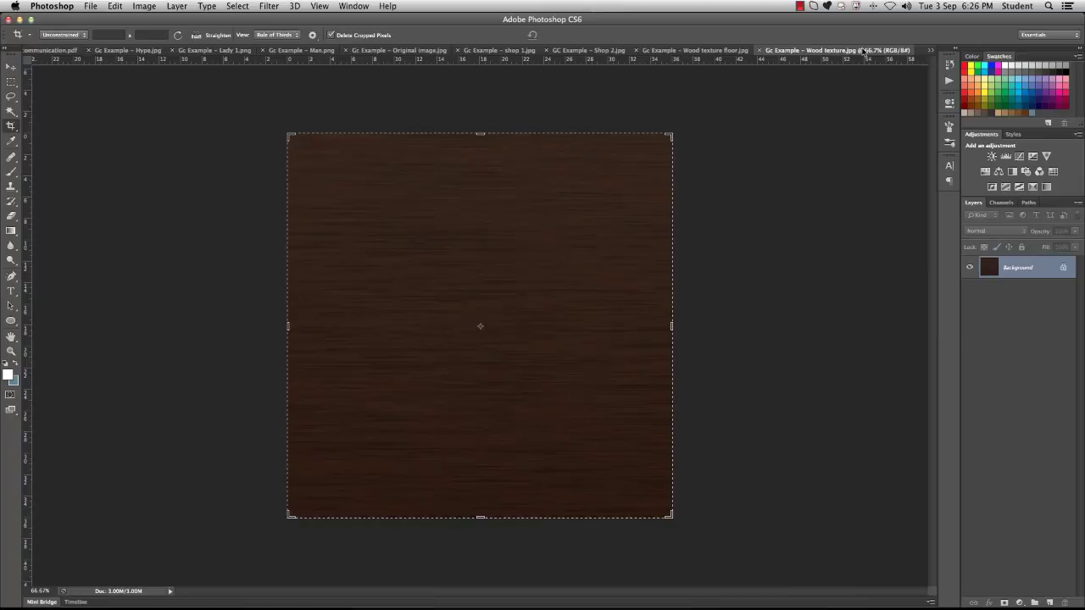
key(ctrl+Tab)
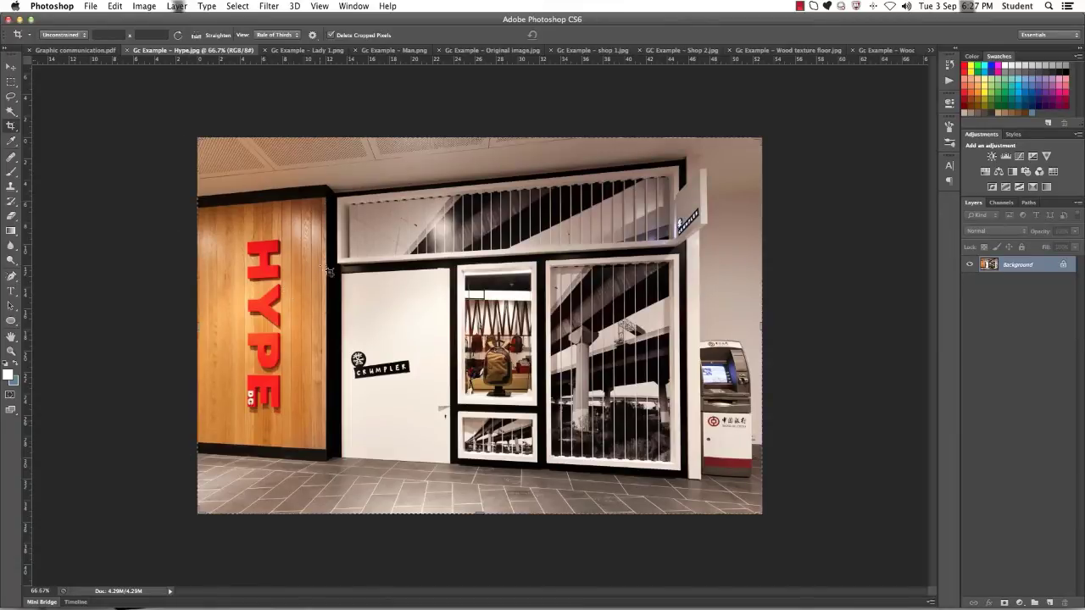
click(308, 51)
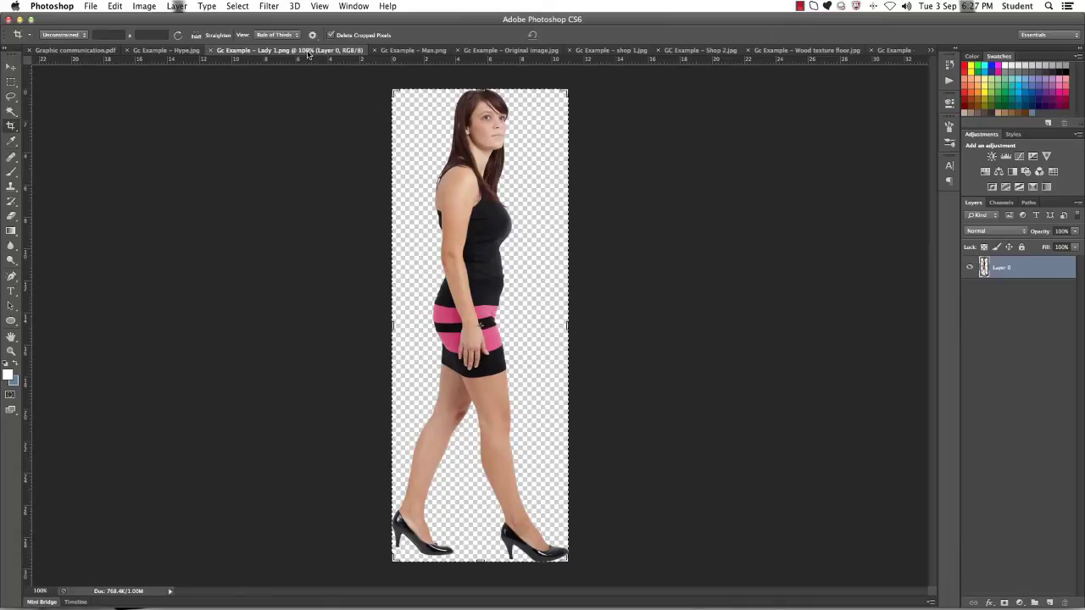
click(420, 53)
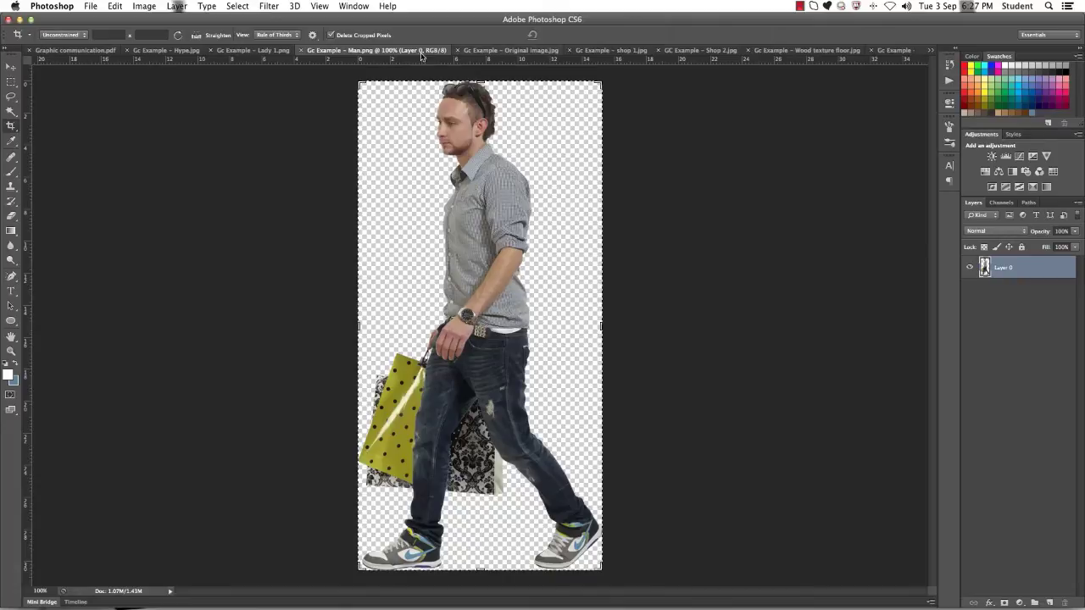
click(520, 51)
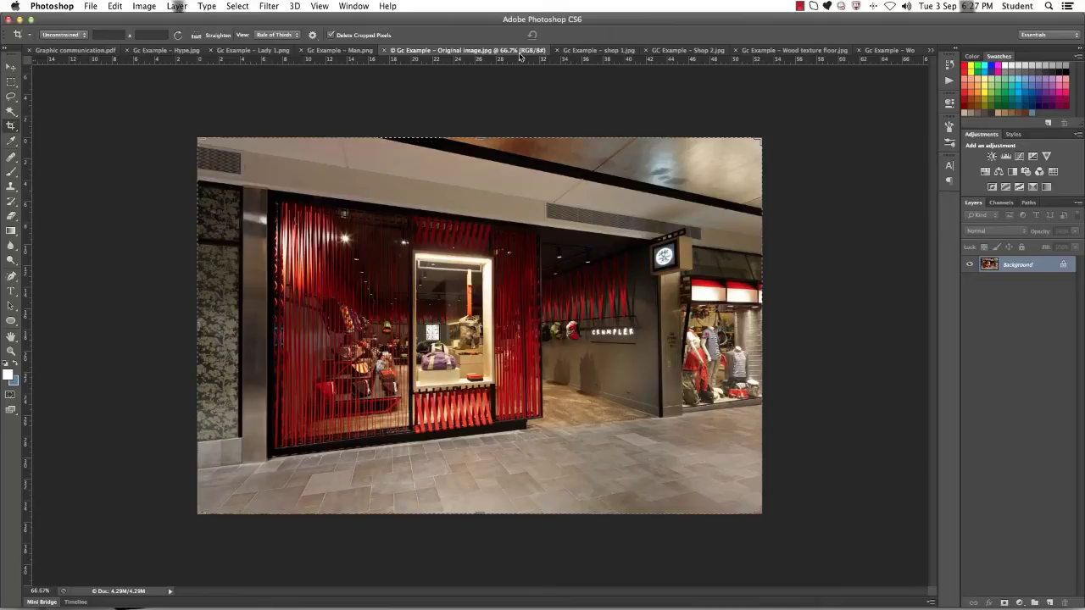
Review shop 1, Shop 2 and both wood textures, then return to Original image.
click(562, 51)
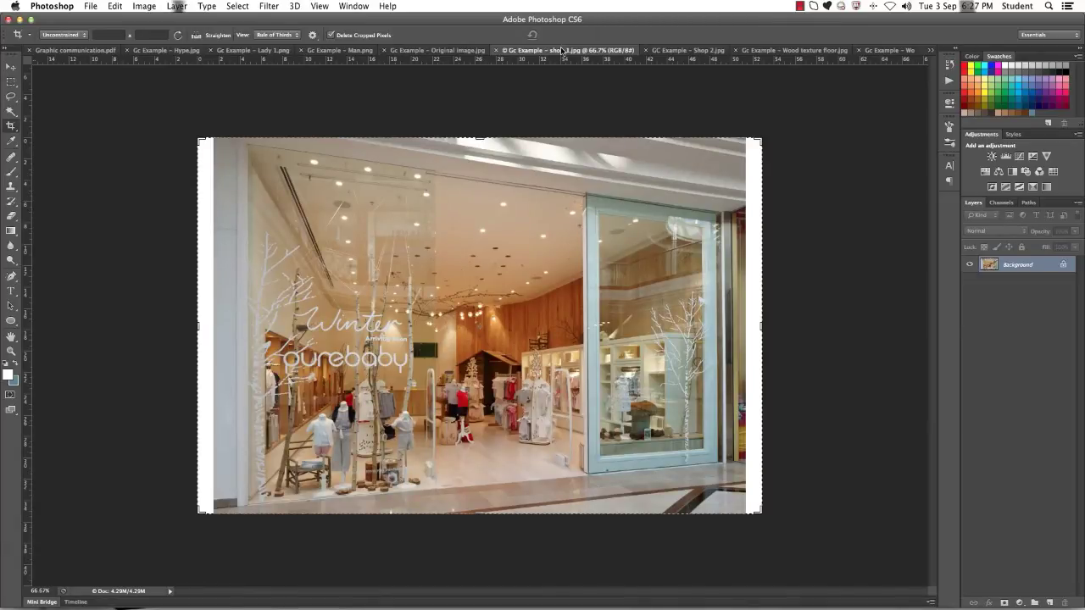
click(657, 51)
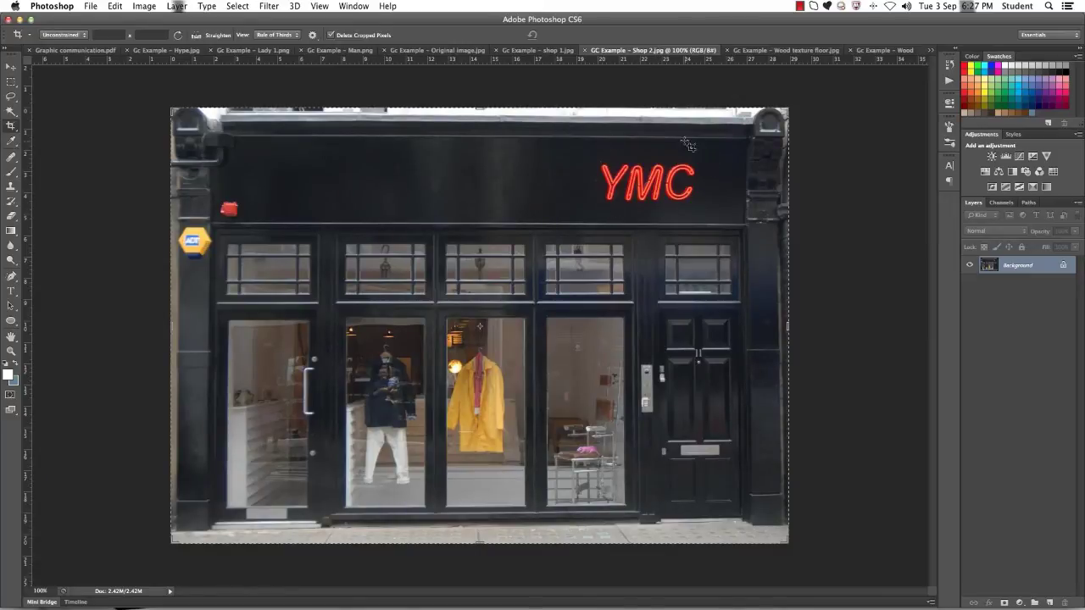
click(753, 50)
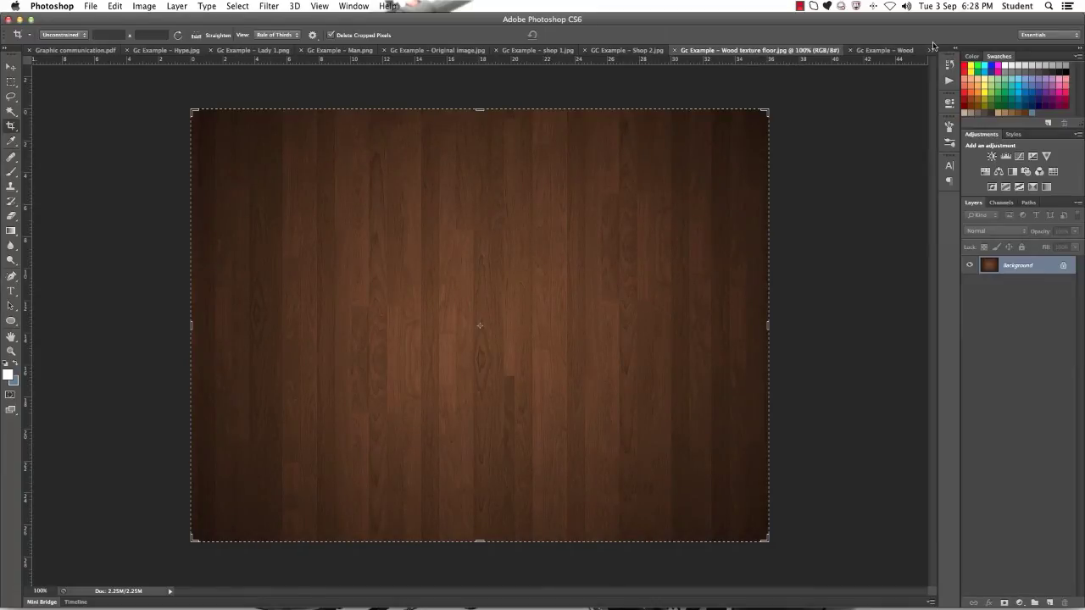
click(887, 51)
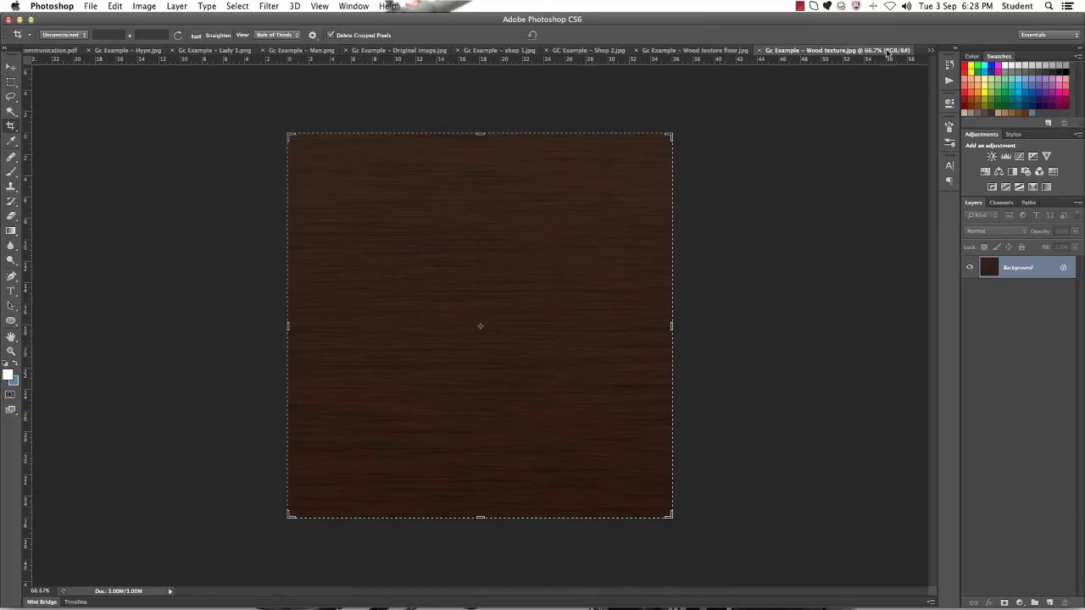
click(929, 51)
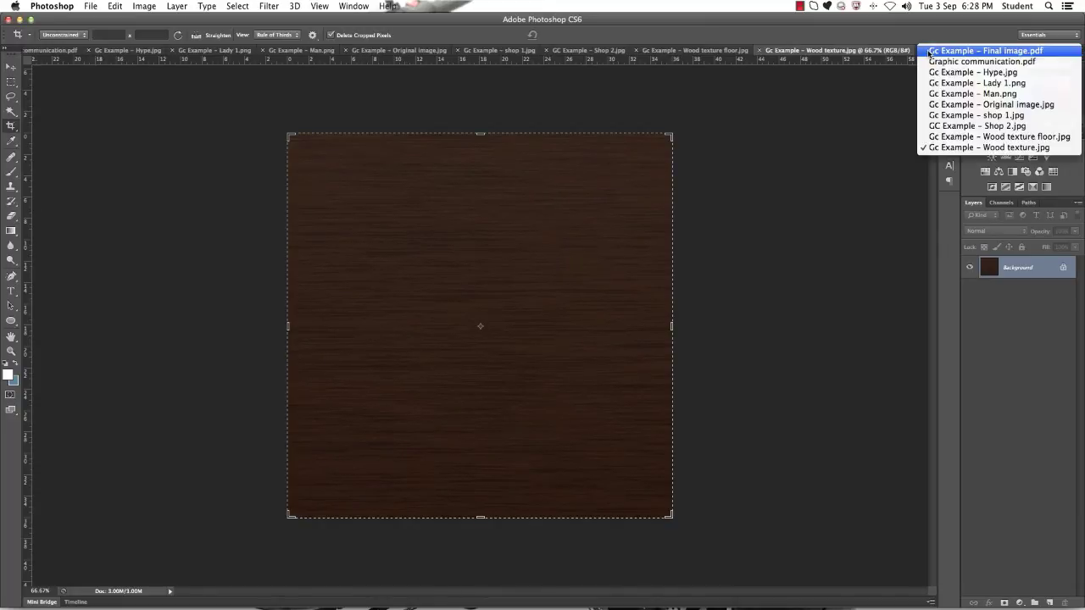
click(843, 117)
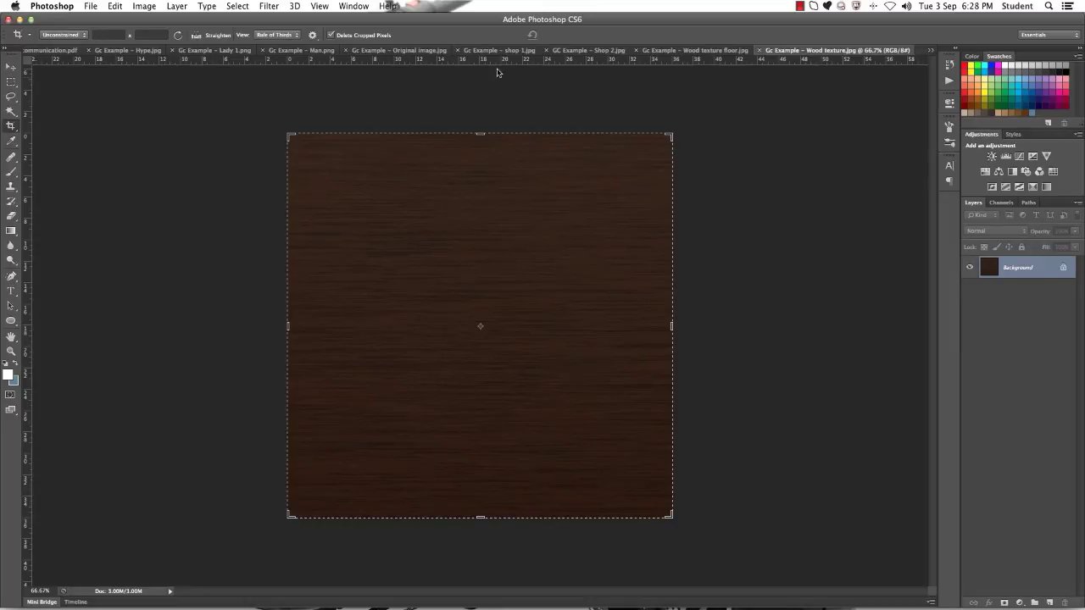
click(419, 52)
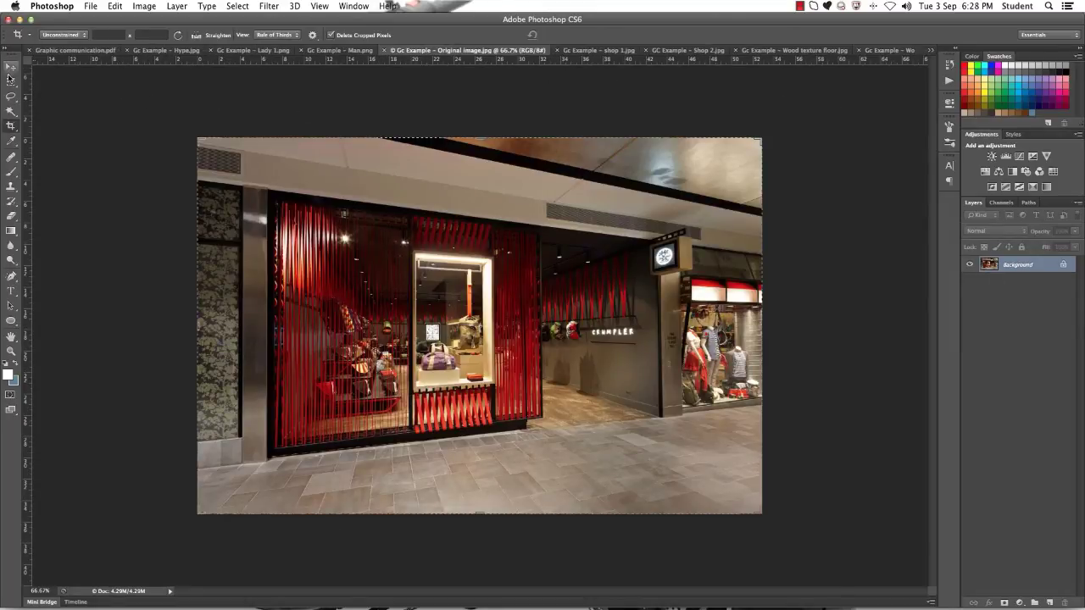
Marquee-select the whole storefront photo and copy it with Edit > Copy.
click(12, 81)
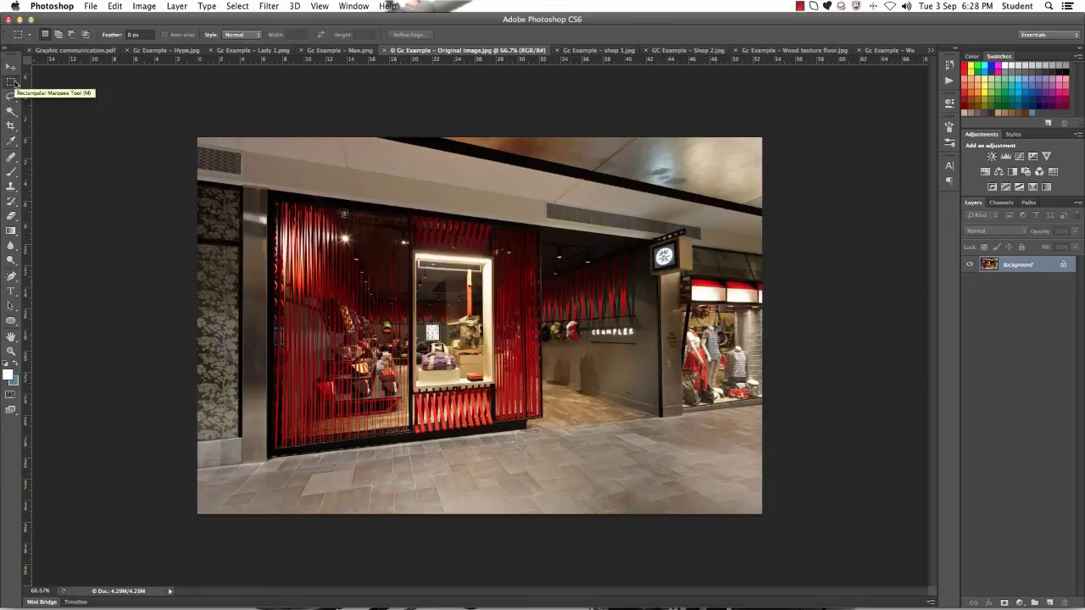
drag(197, 138, 338, 211)
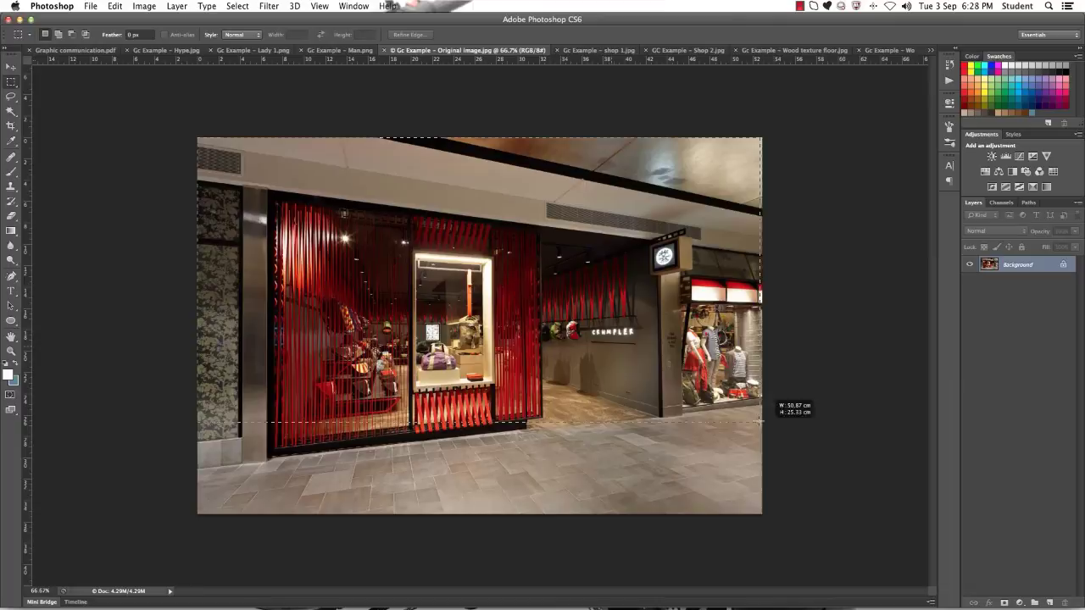
drag(759, 419, 861, 560)
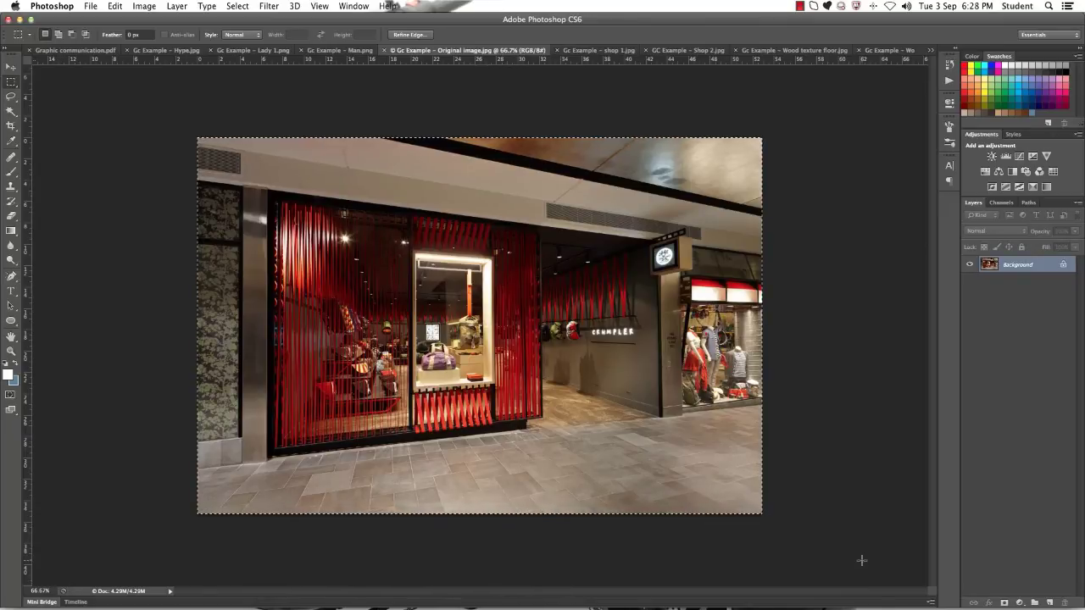
click(114, 6)
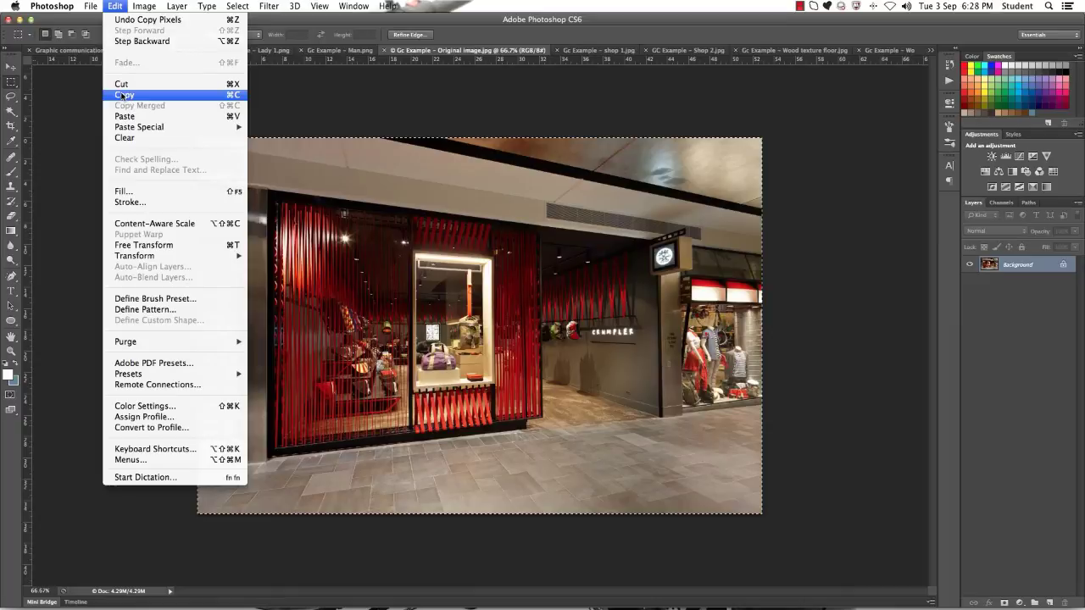
click(183, 97)
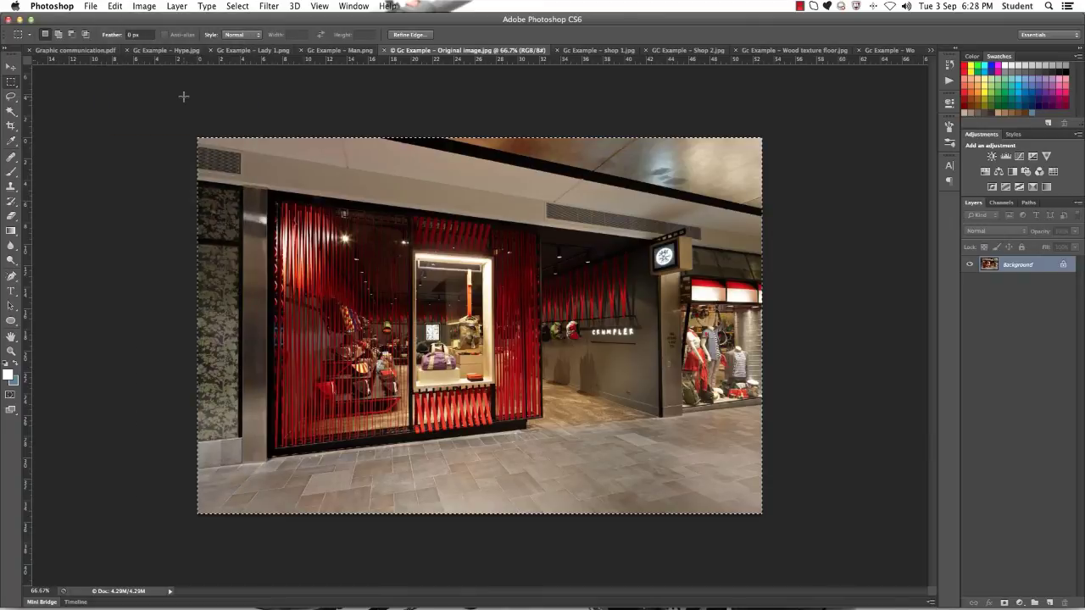
Paste the photo into Graphic communication.pdf and name the layer 'Original image'.
click(94, 52)
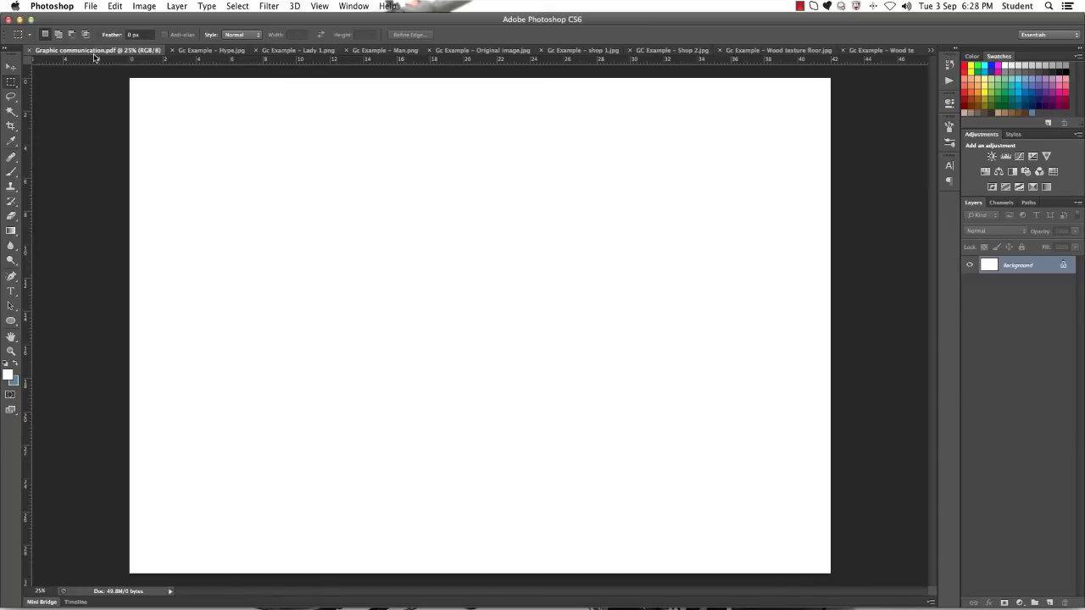
key(super+v)
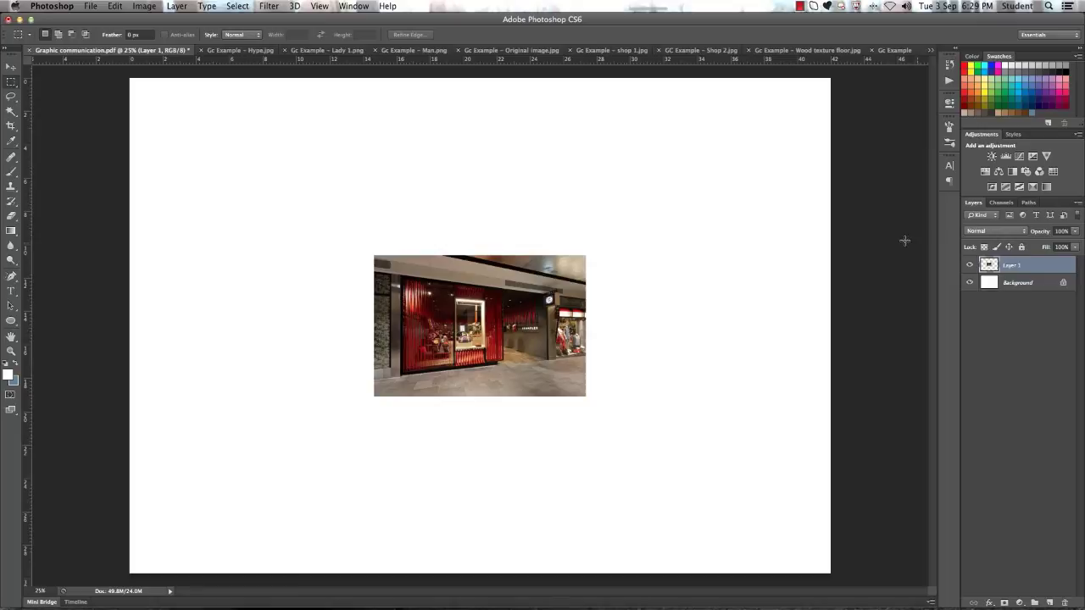
double_click(1014, 266)
text(S)
text(riginal ima)
text(ge)
key(Return)
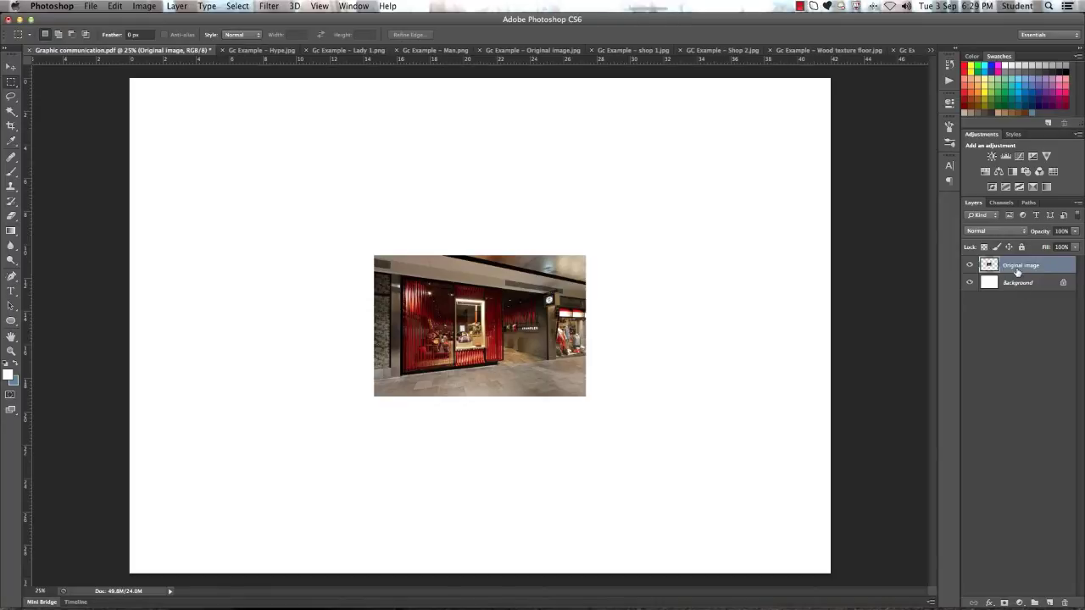
click(970, 265)
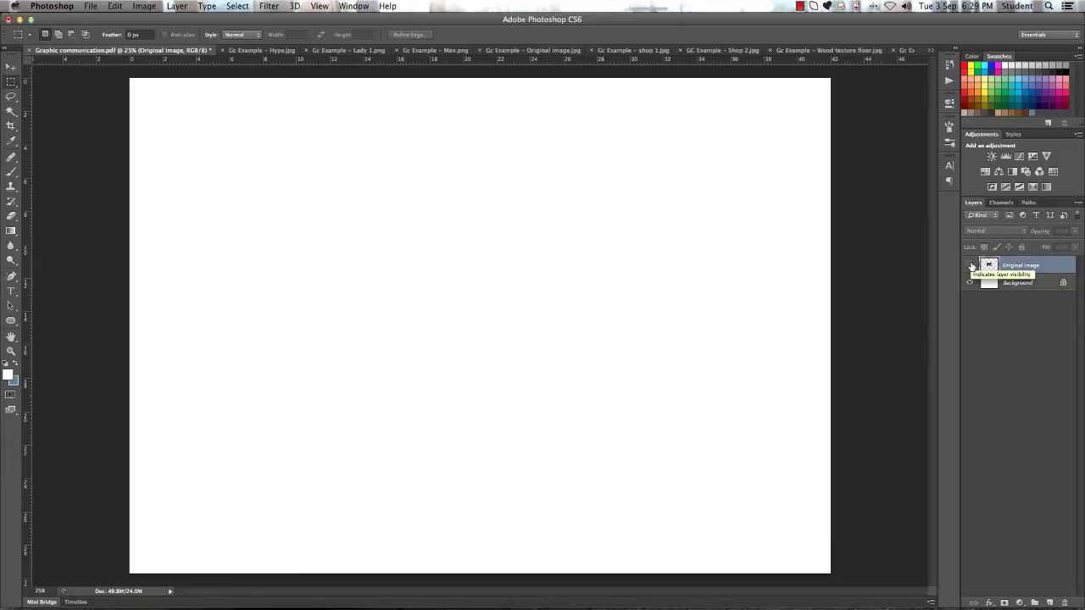
click(971, 266)
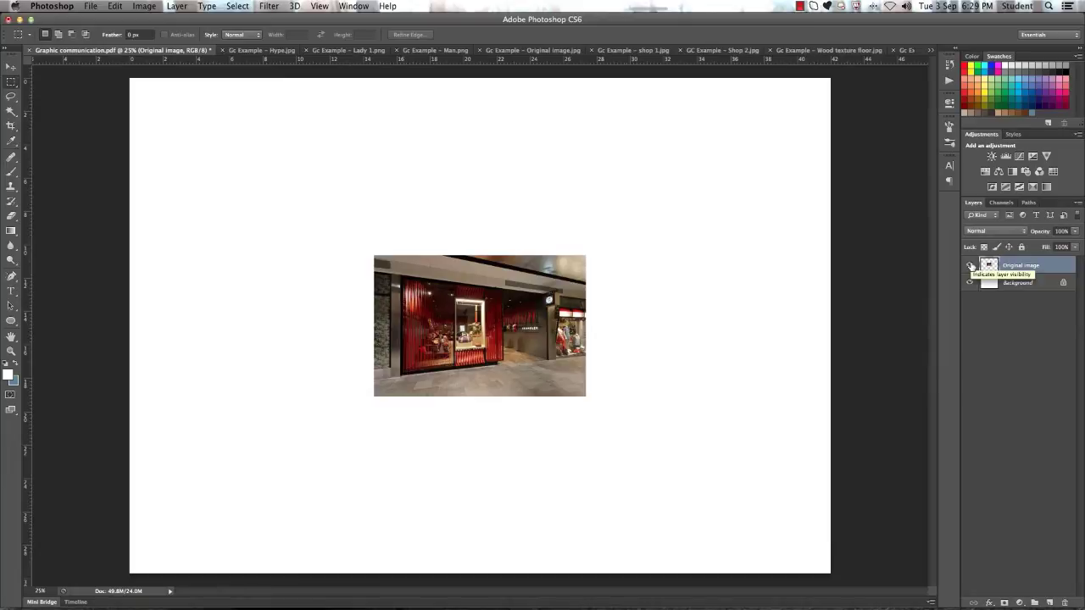
Convert the Background into a normal layer named Layer 0.
double_click(1062, 289)
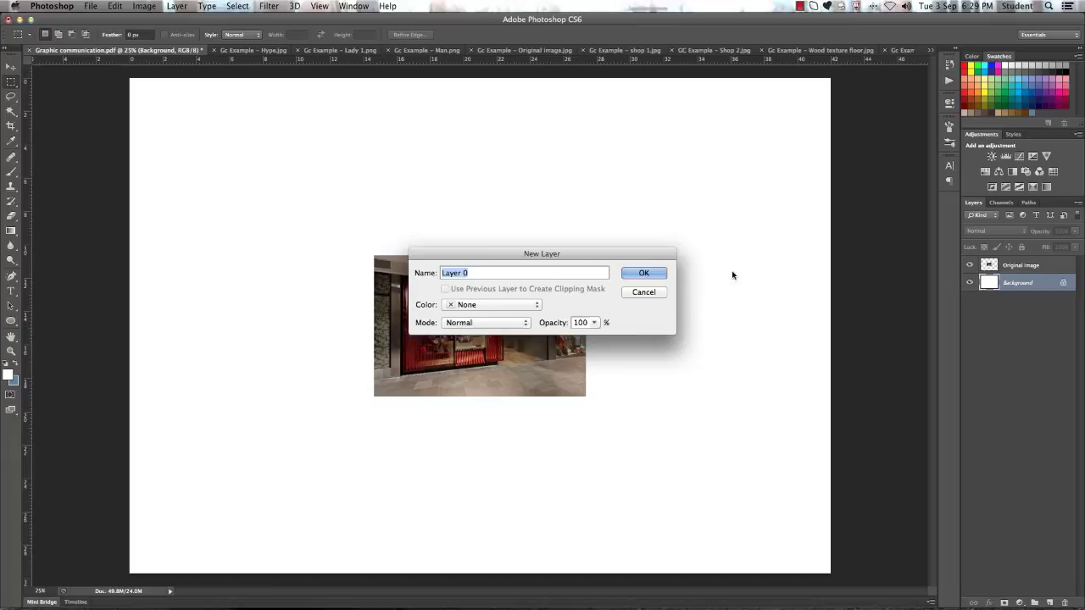
click(630, 273)
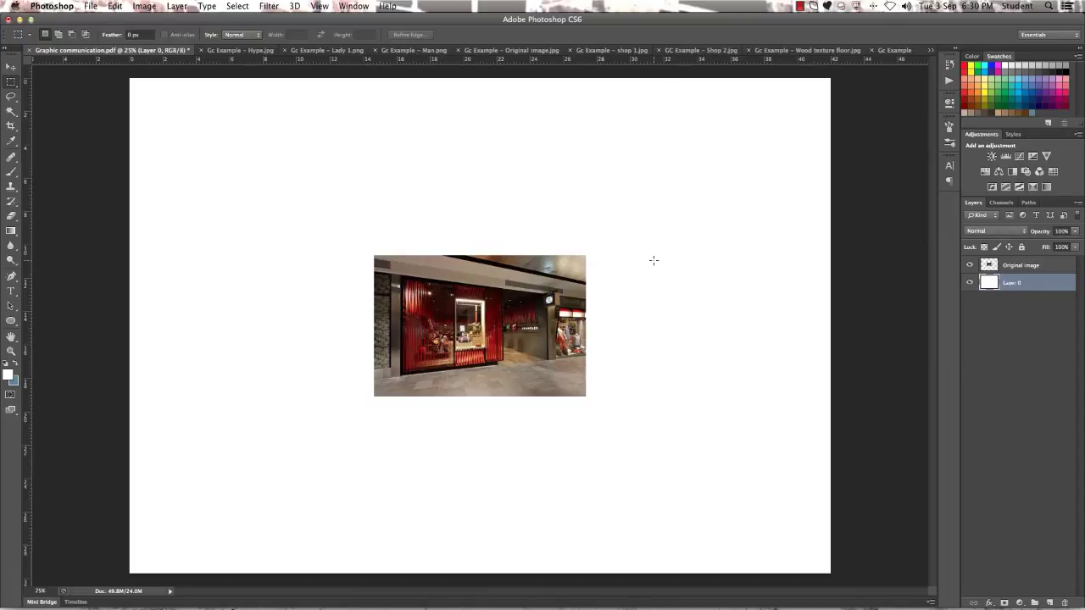
Show the Navigator panel and set the Graphic communication page zoom to 50%.
click(363, 10)
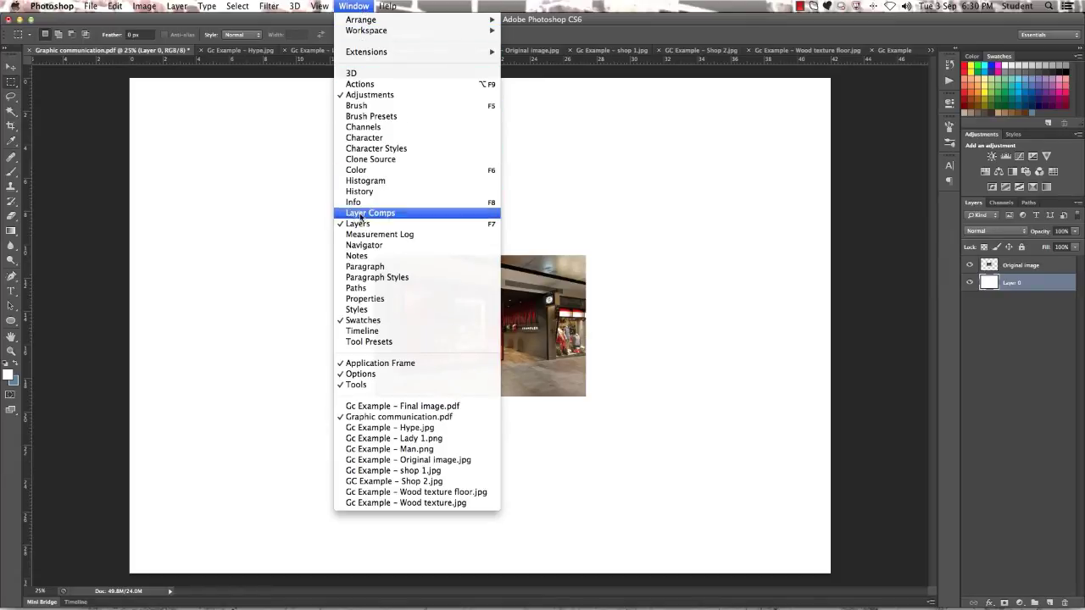
click(397, 247)
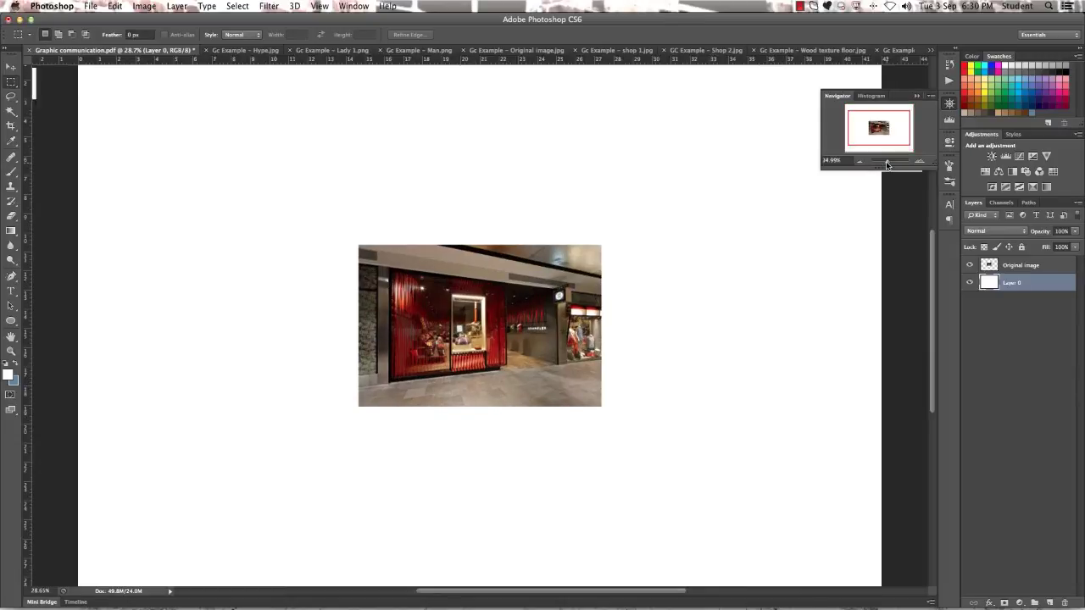
drag(887, 165, 887, 165)
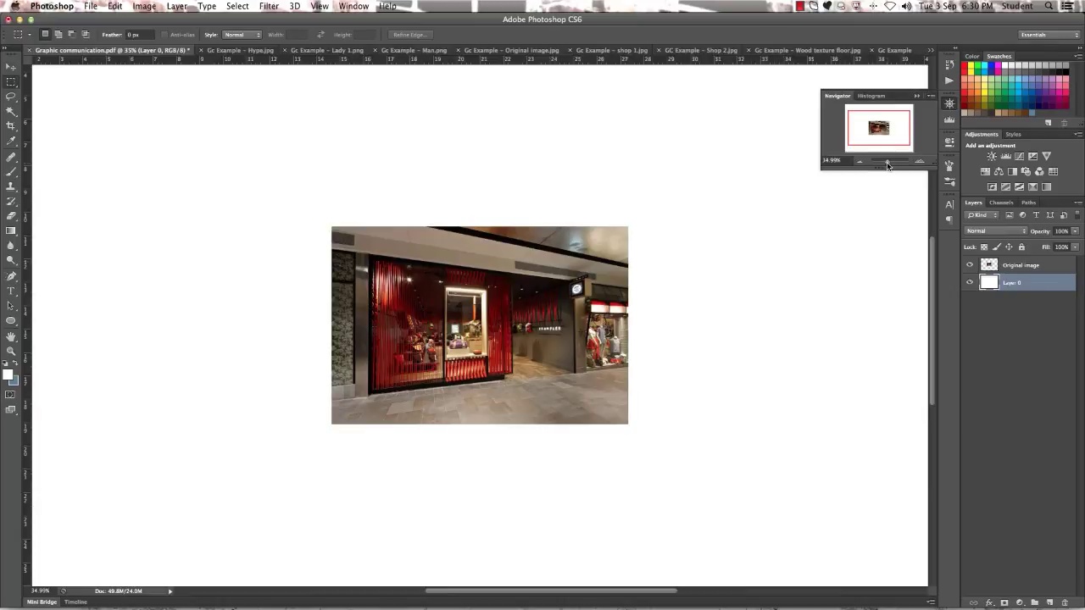
click(834, 159)
text(50)
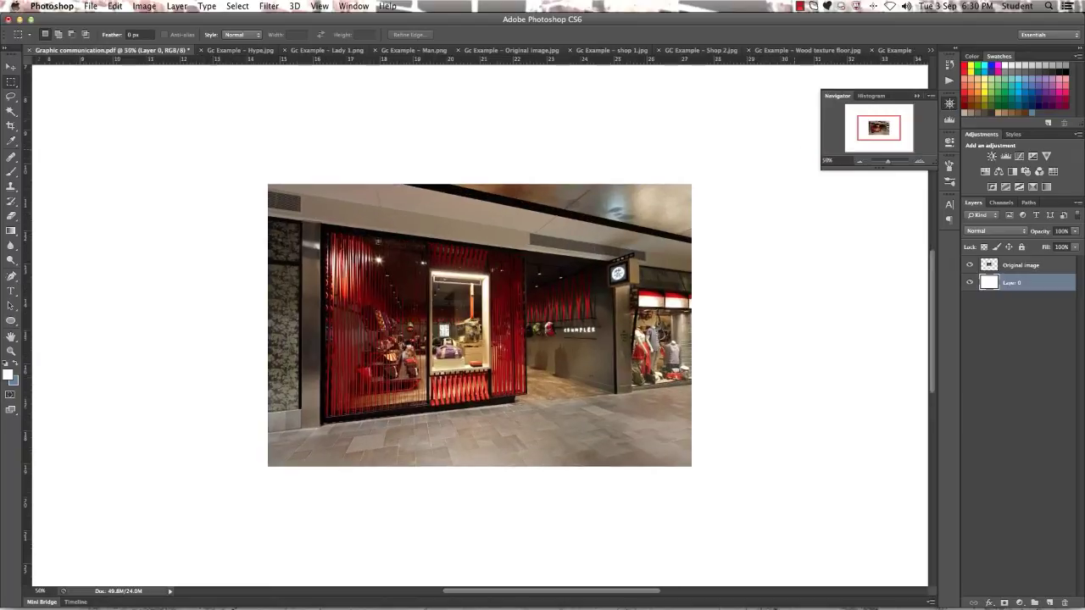
key(Return)
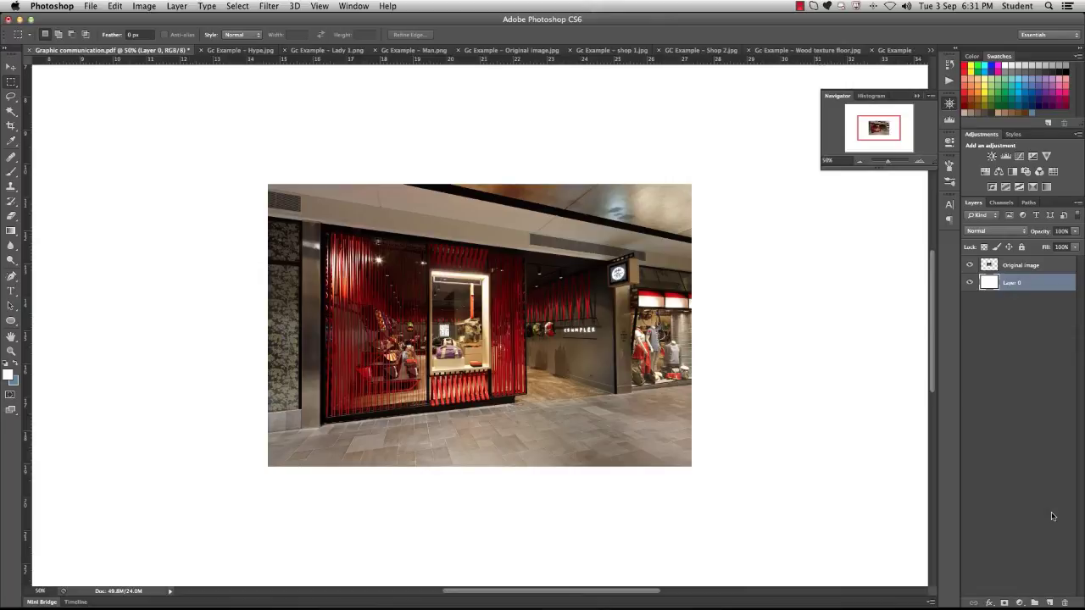
Copy the entire Hype.jpg photo, close it, and paste it into Graphic communication as a new layer.
click(241, 52)
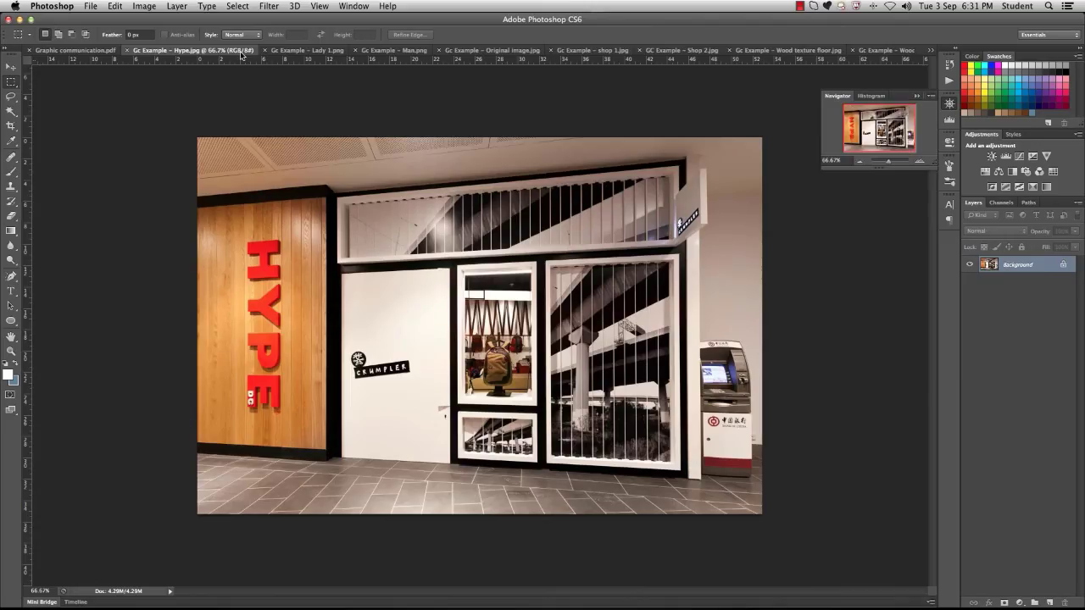
key(super+a)
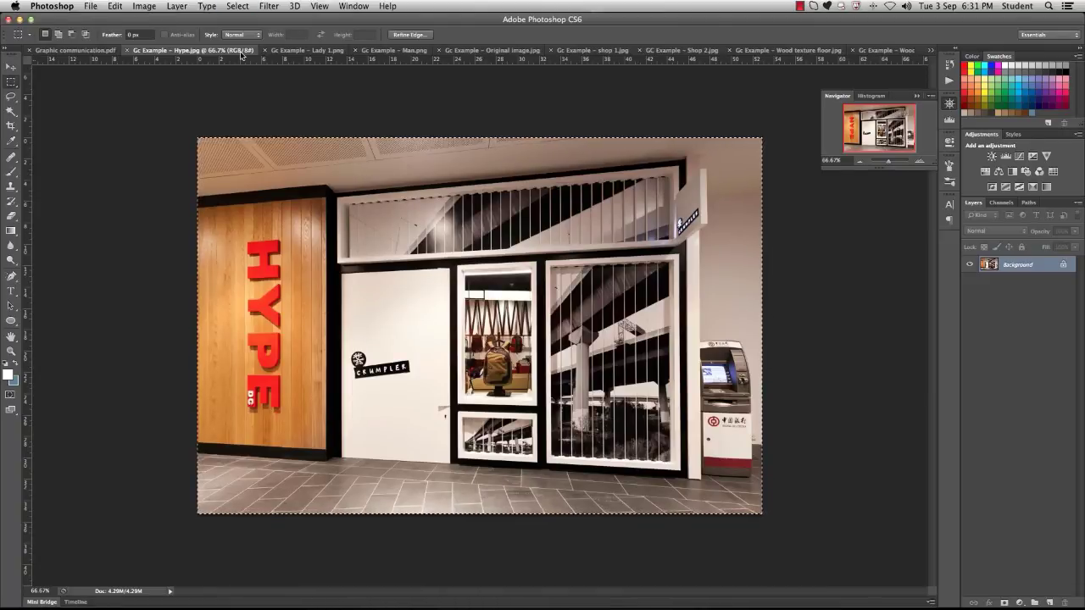
key(super+c)
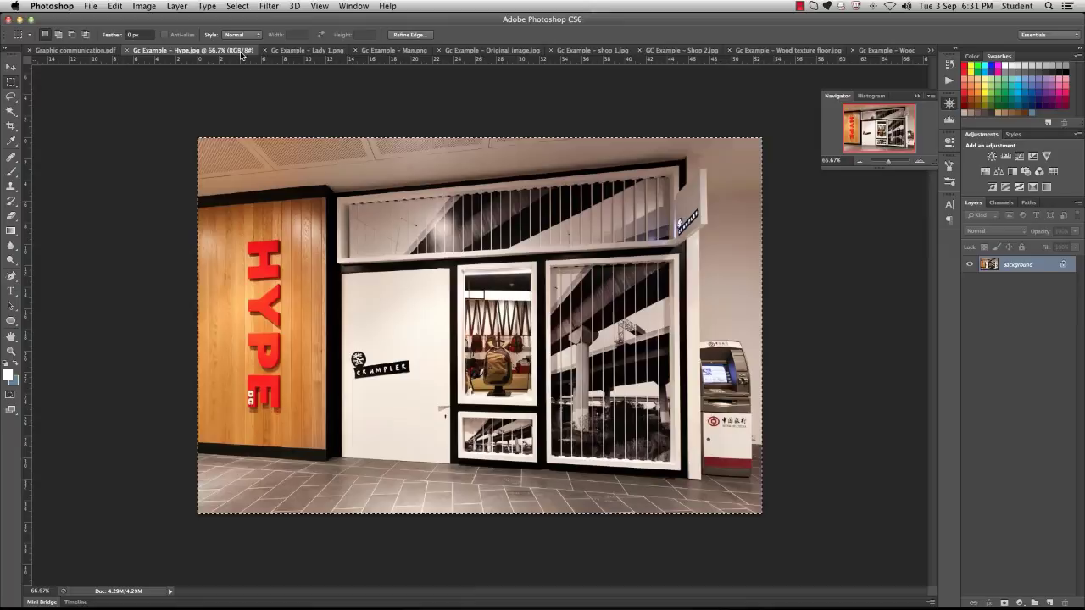
click(128, 51)
key(super+v)
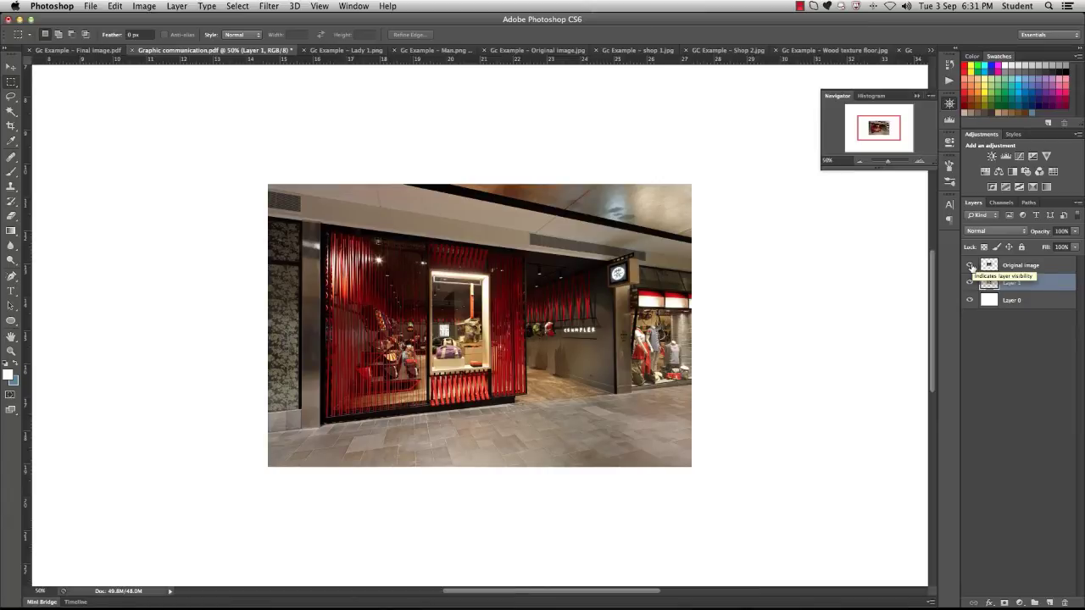
Toggle Original image off and on to check the pasted Hype photo, then begin renaming its layer.
click(970, 266)
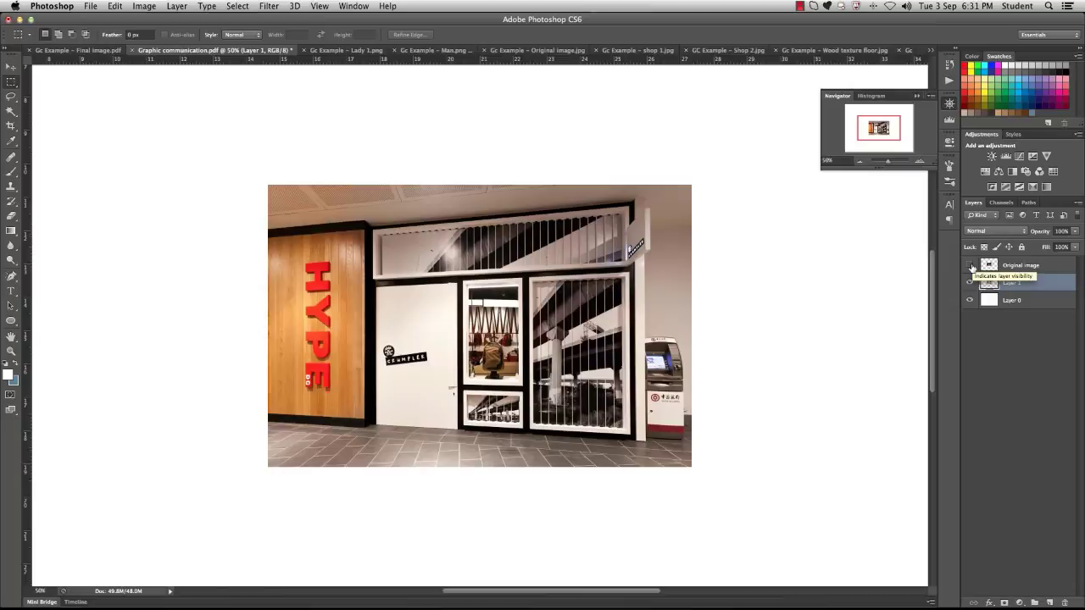
click(970, 266)
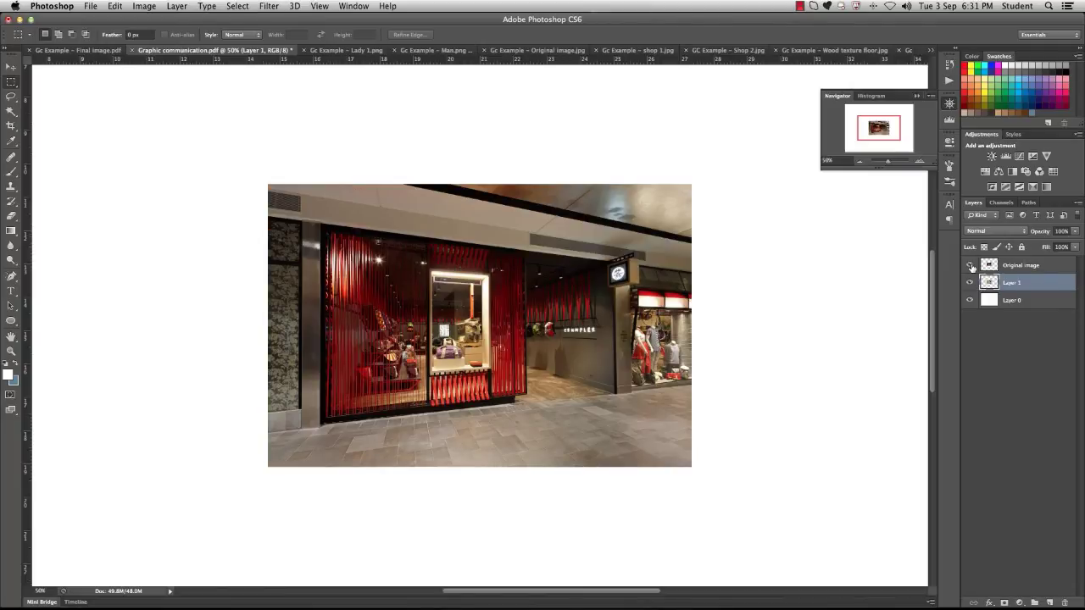
double_click(1019, 281)
Name the pasted Hype photo layer 'Hype shop'.
text(Int)
text(hop)
key(Return)
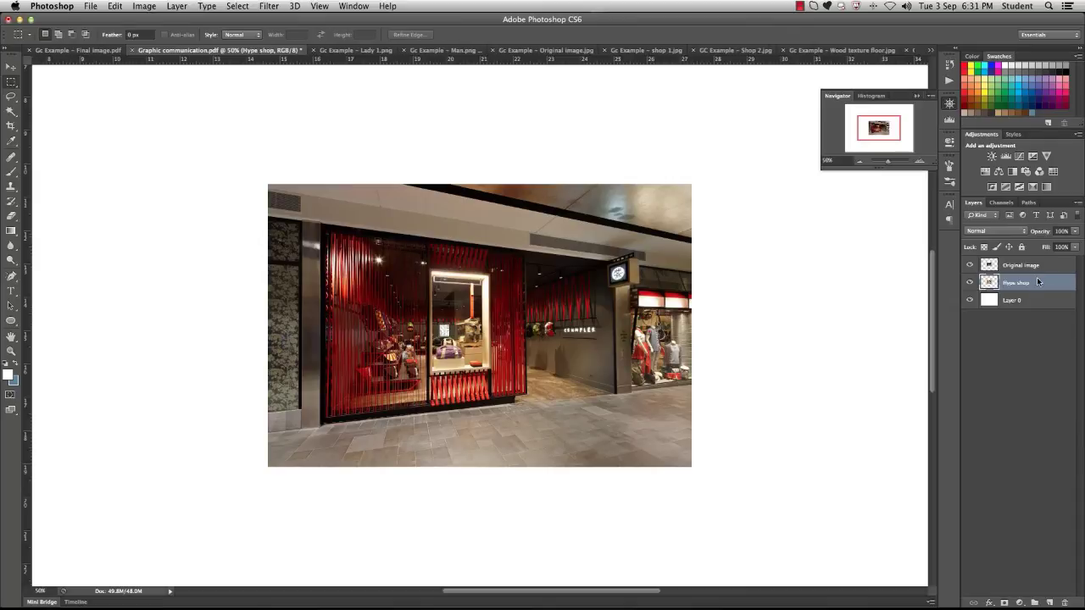
Paste the whole Lady 1 cutout in as layer Lady 1, close Lady 1.png, and hide it with Hype shop.
click(346, 53)
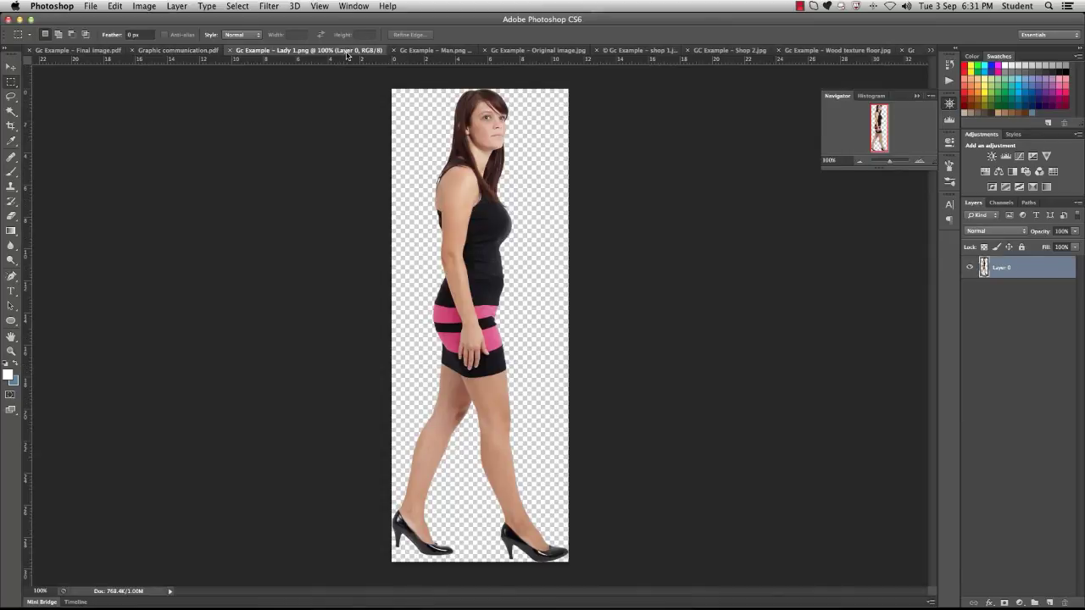
key(super+a)
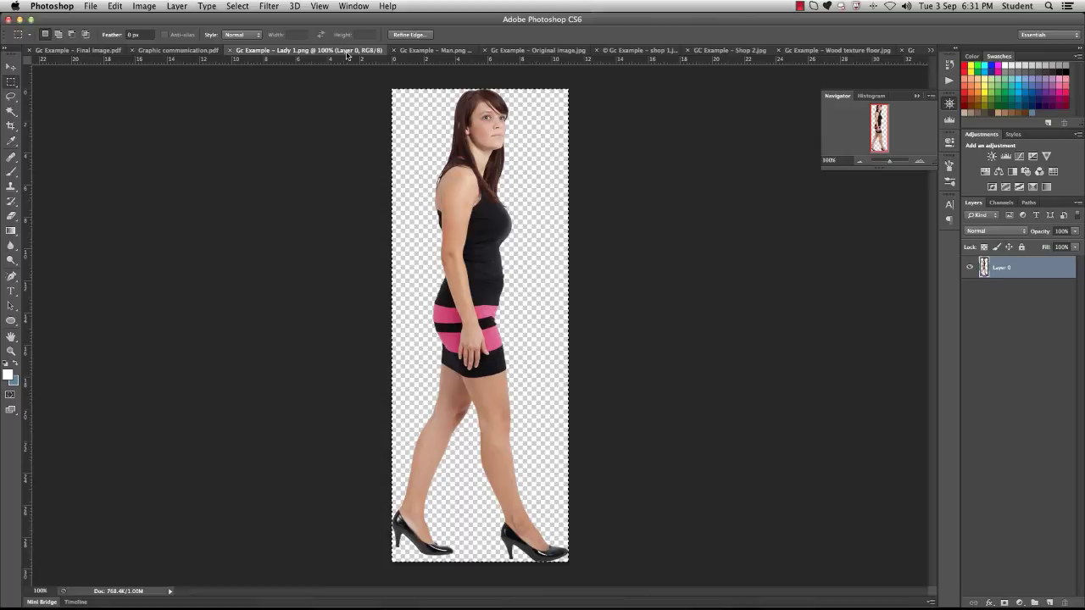
click(230, 51)
key(super+v)
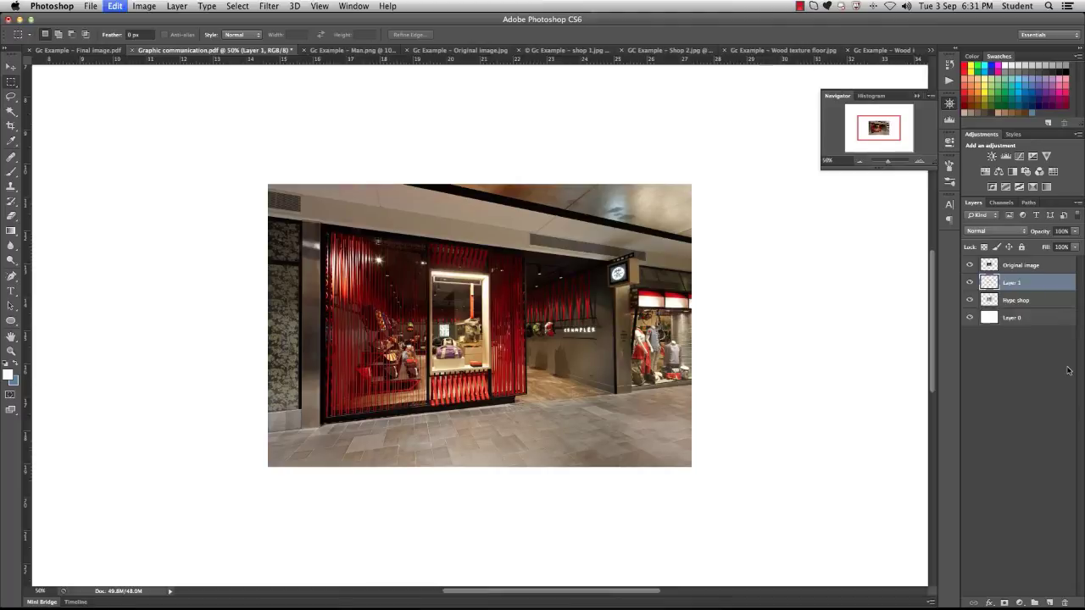
click(969, 300)
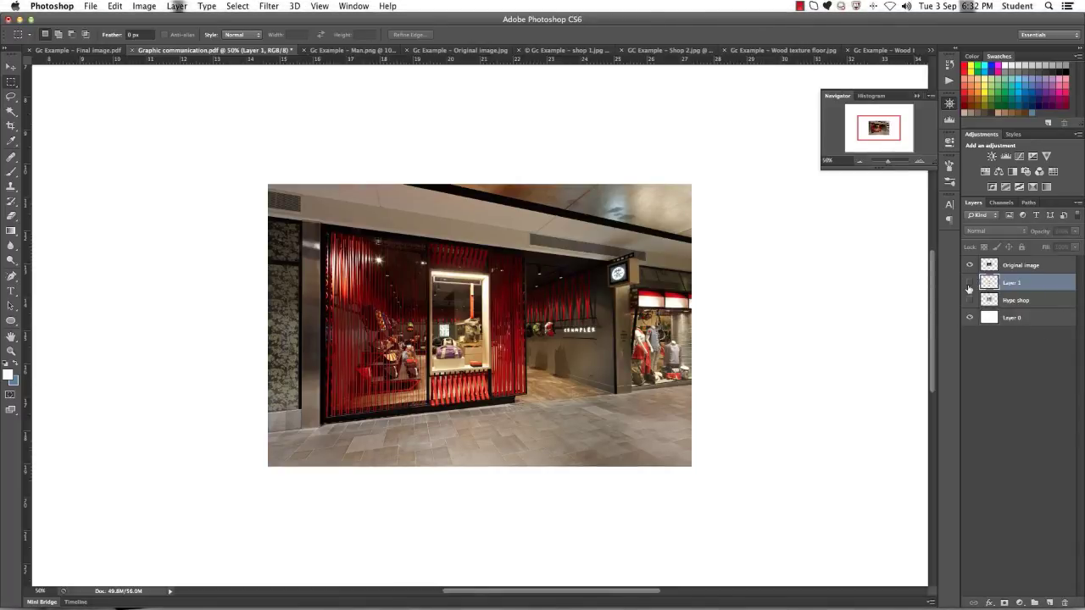
key(super+comma)
double_click(1011, 282)
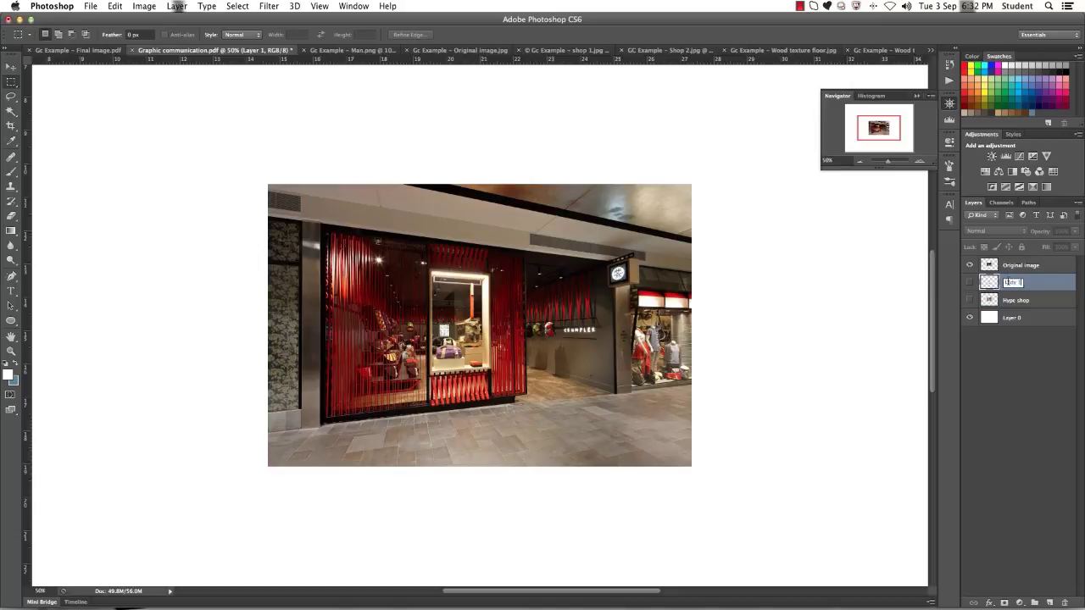
Paste the whole Man cutout in as a layer named 'Man', close Man.png, and return to Original image.
click(318, 50)
key(super+a)
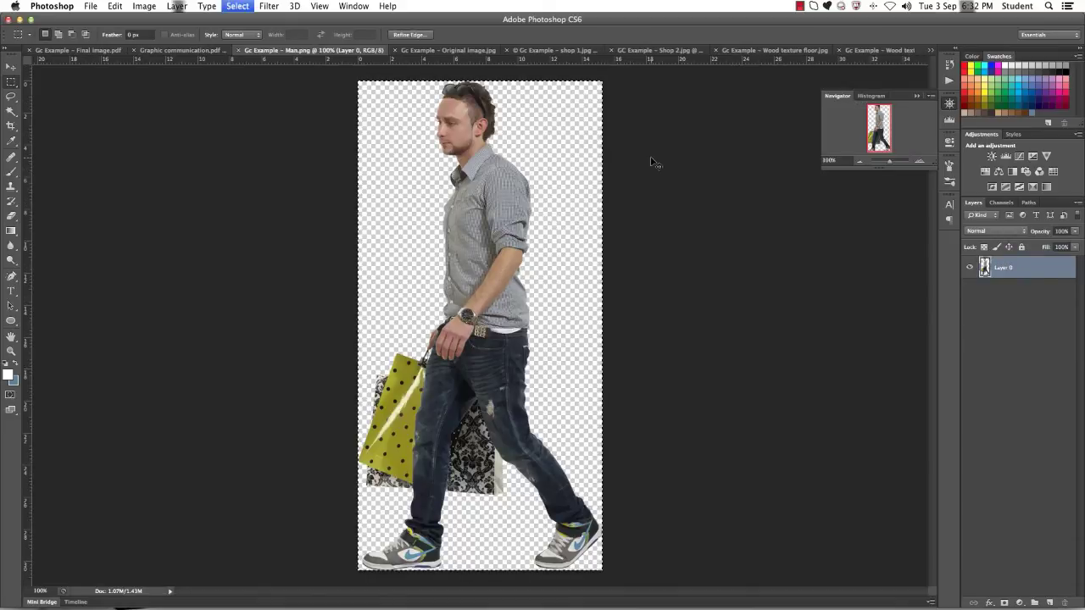
click(240, 51)
key(super+j)
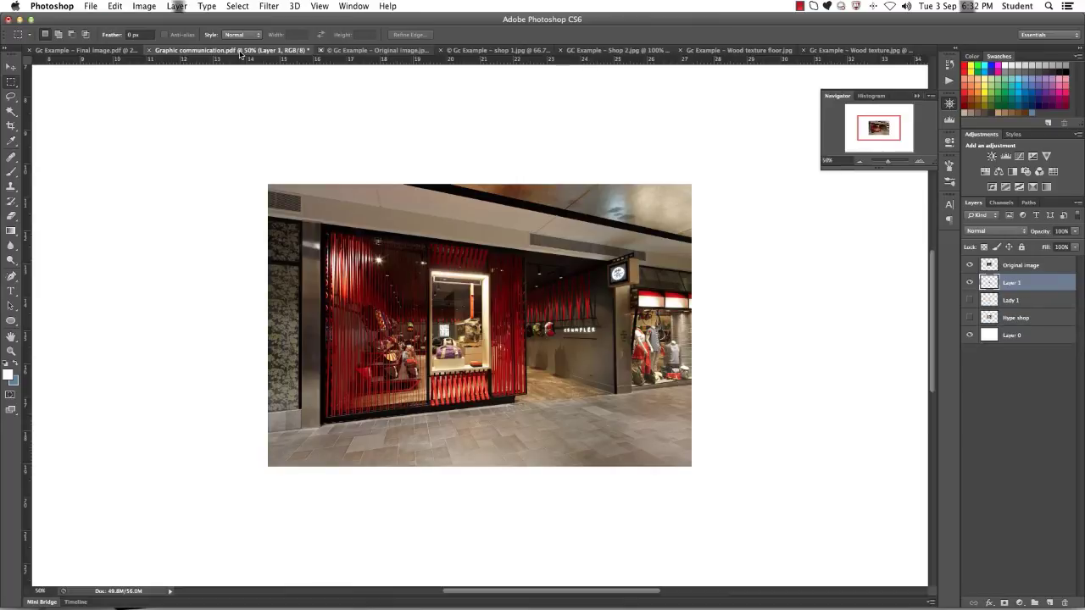
double_click(1014, 283)
text(Man)
key(Return)
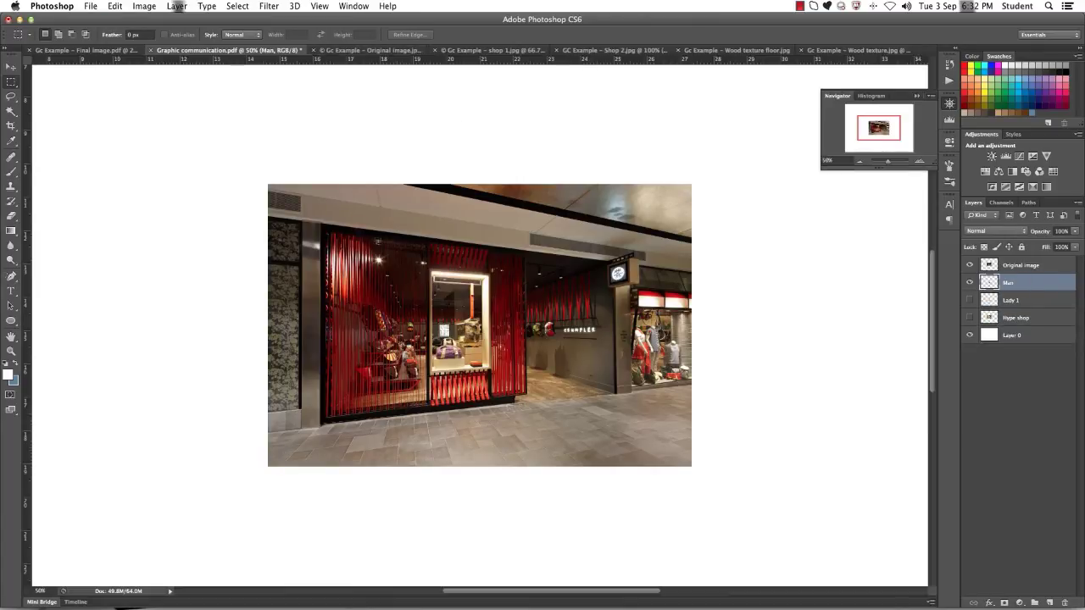
click(333, 50)
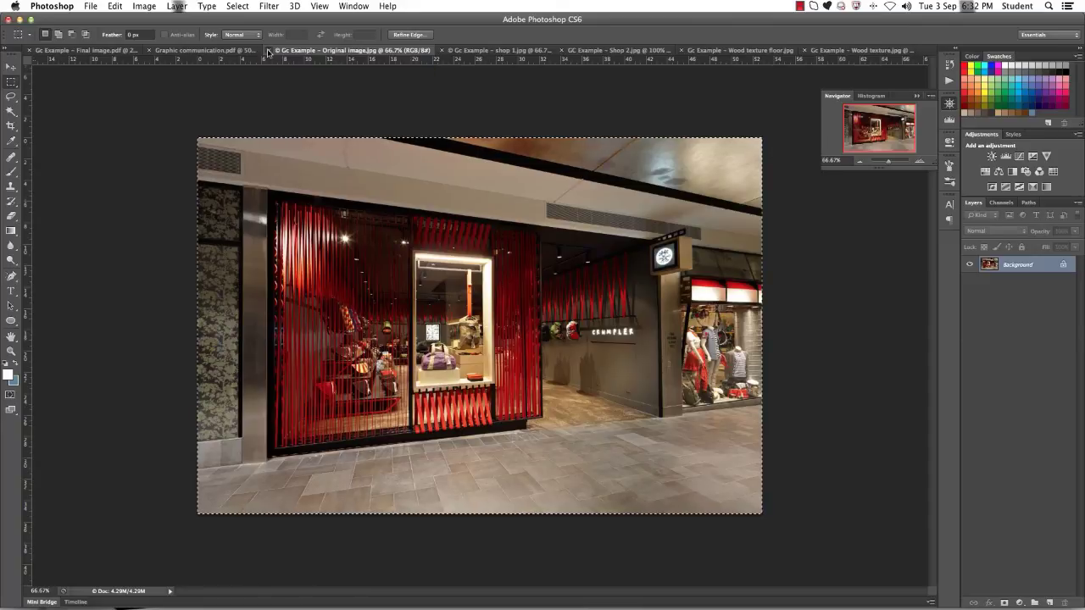
Close Original image, then add the shop 1 photo as a hidden layer named 'New shop'.
click(268, 51)
click(373, 51)
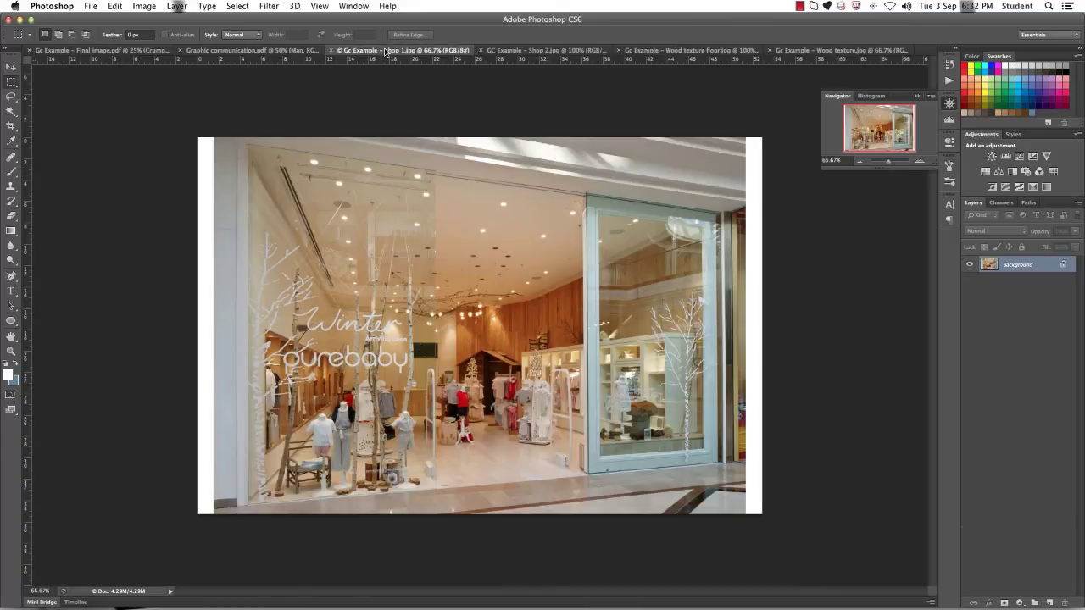
key(super+a)
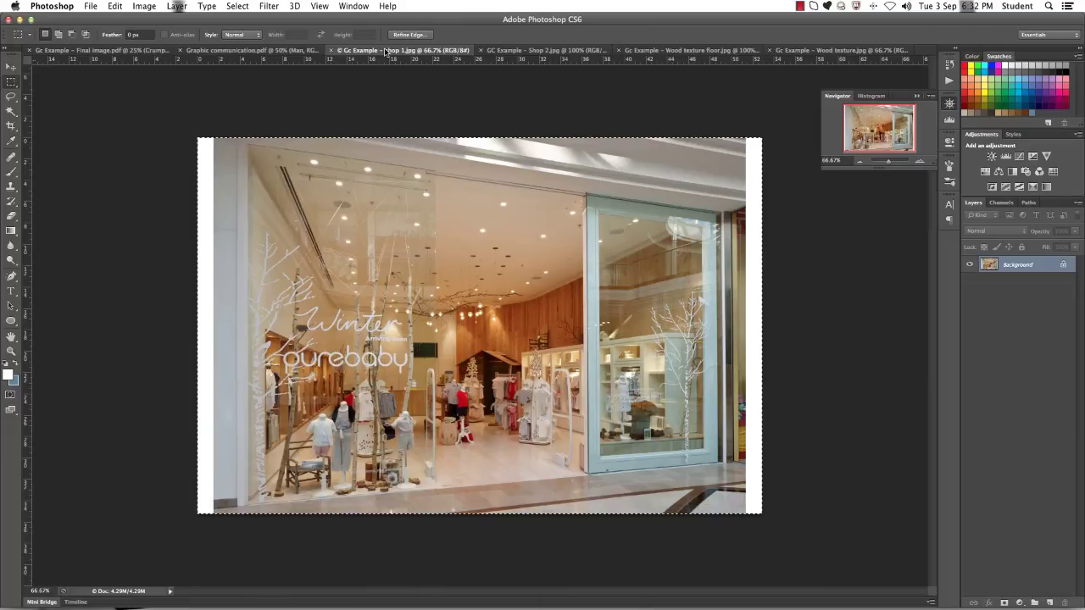
click(332, 52)
key(super+v)
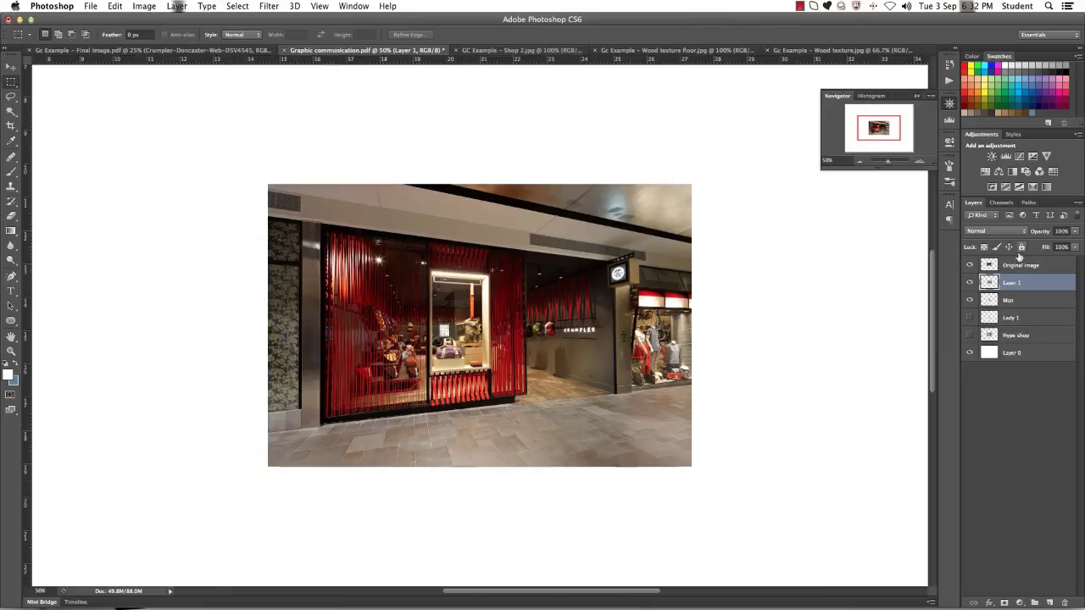
double_click(1008, 282)
text(Wo)
text(w shop)
key(Return)
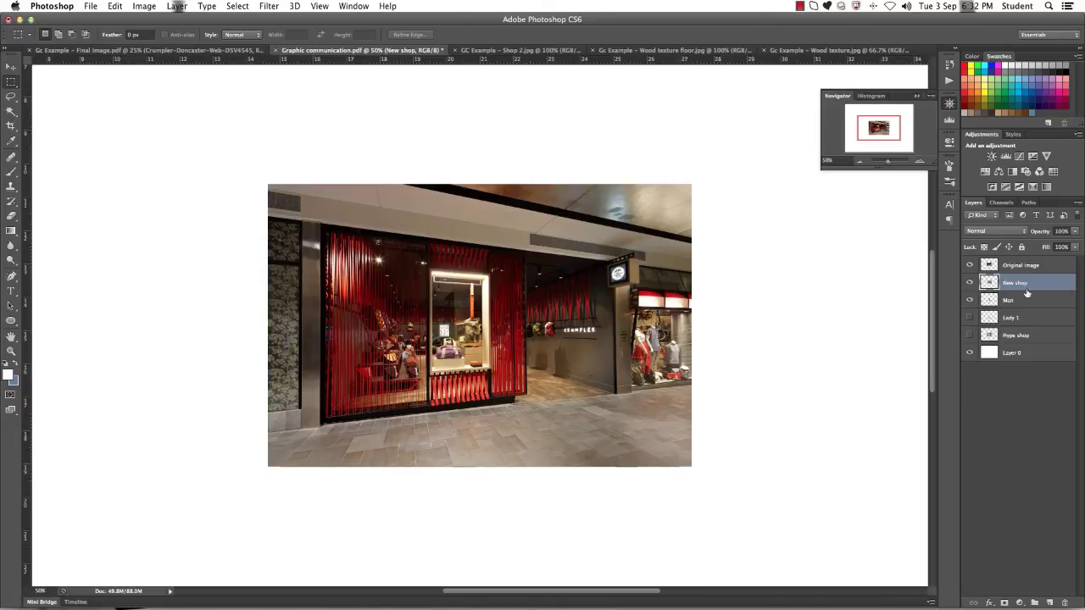
click(969, 283)
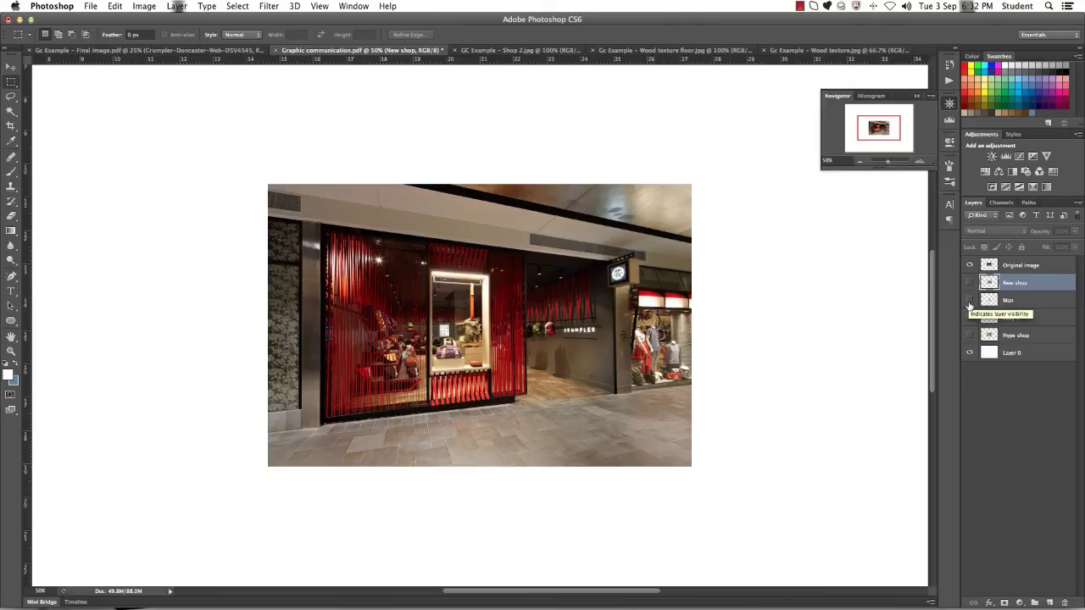
Add the Shop 2 photo as a layer named 'Signage', then bring up the wood floor texture.
click(531, 51)
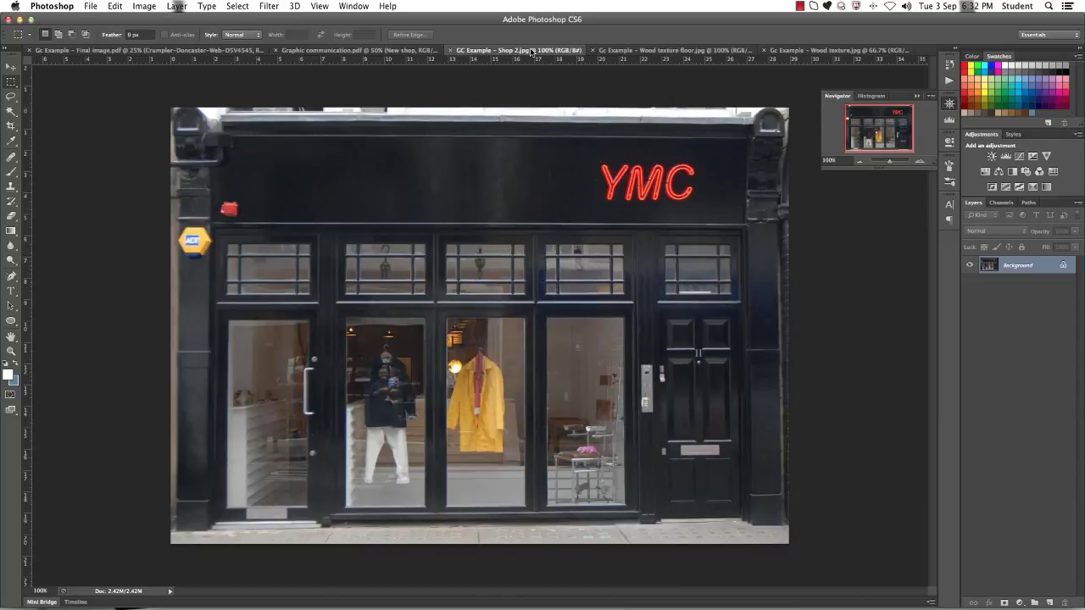
key(super+a)
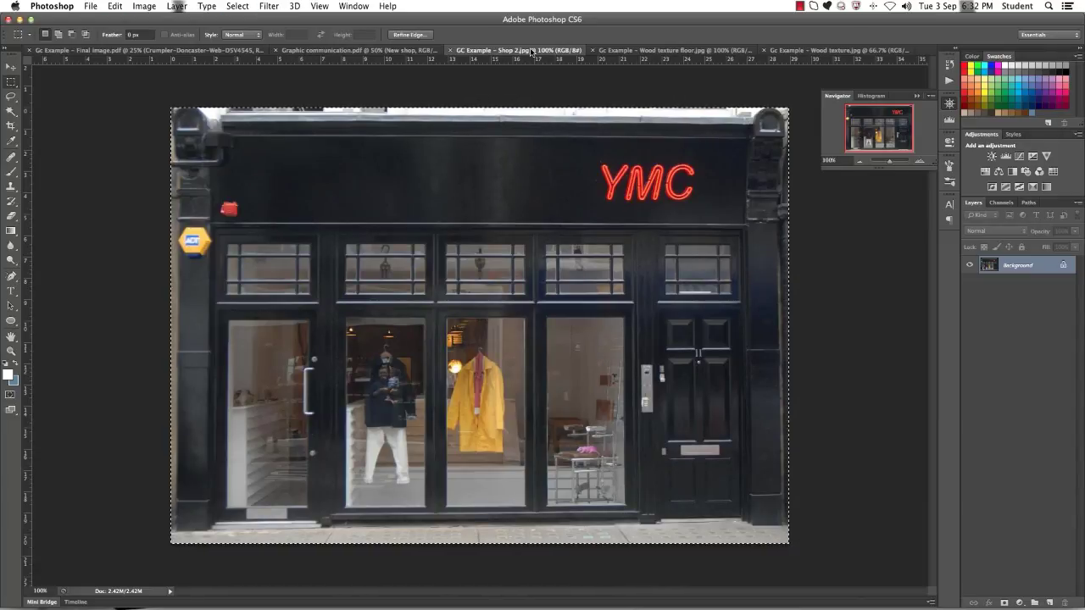
click(450, 50)
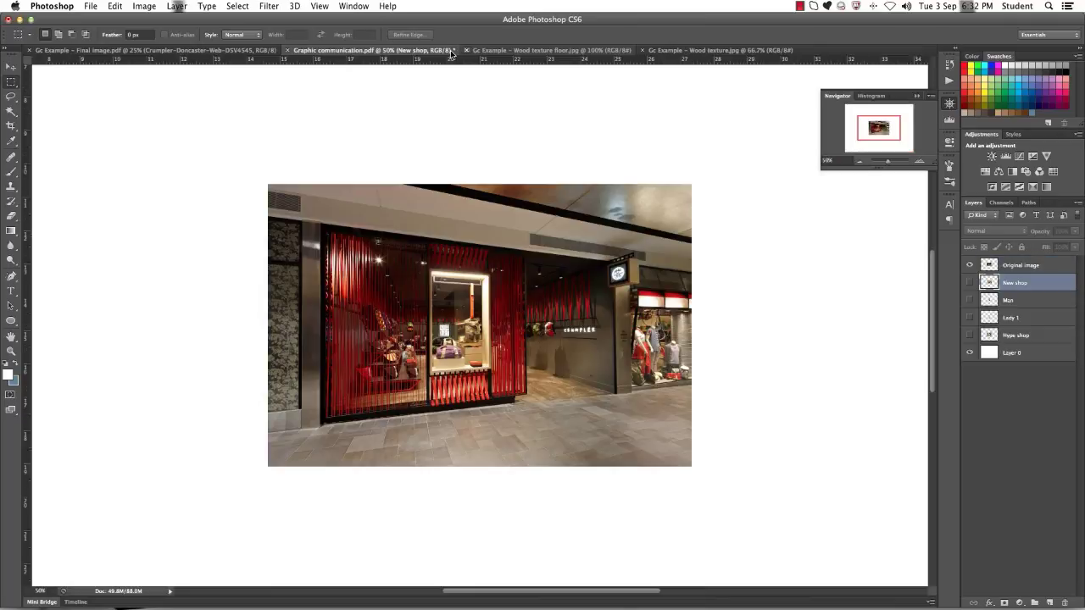
key(super+v)
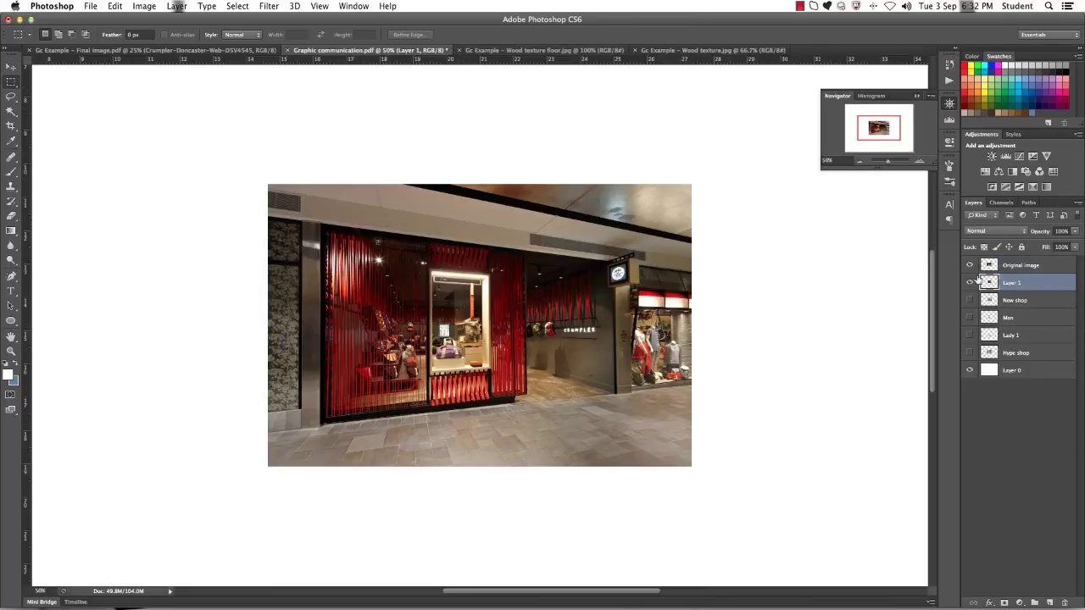
double_click(1010, 282)
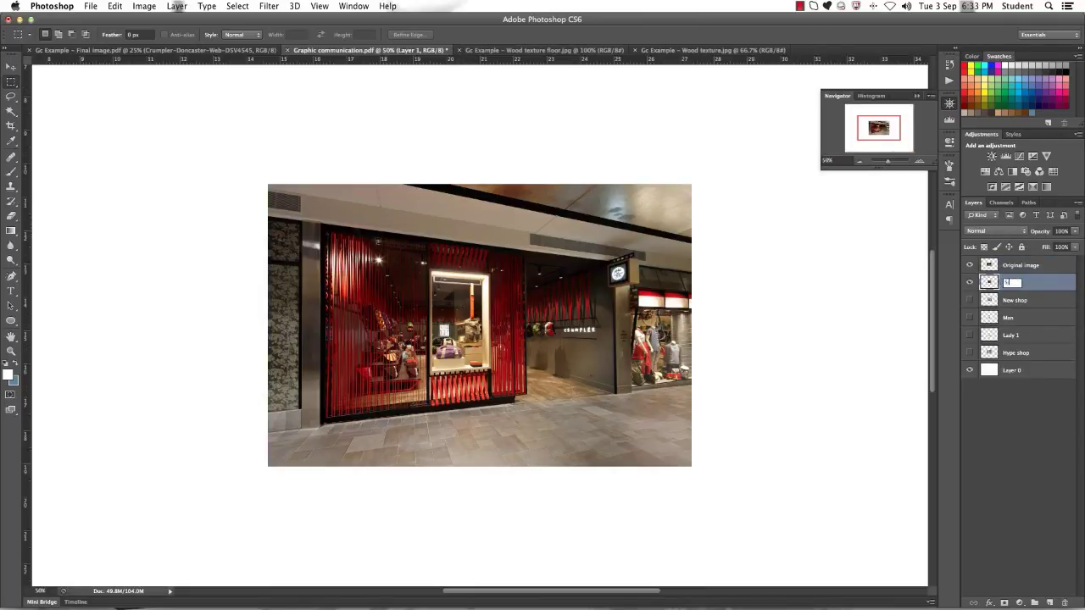
text(Signage)
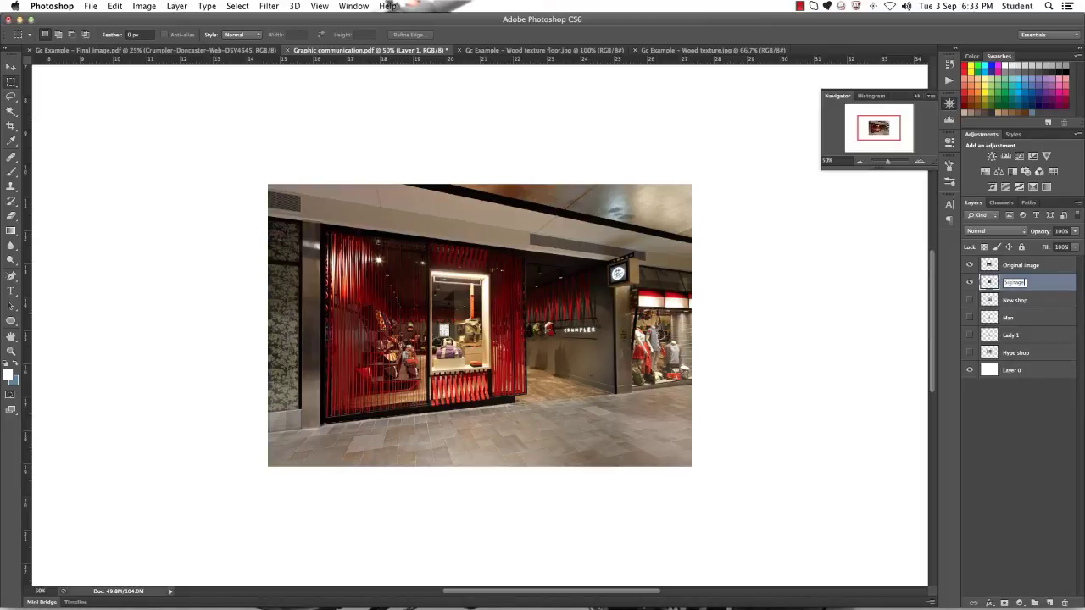
key(Return)
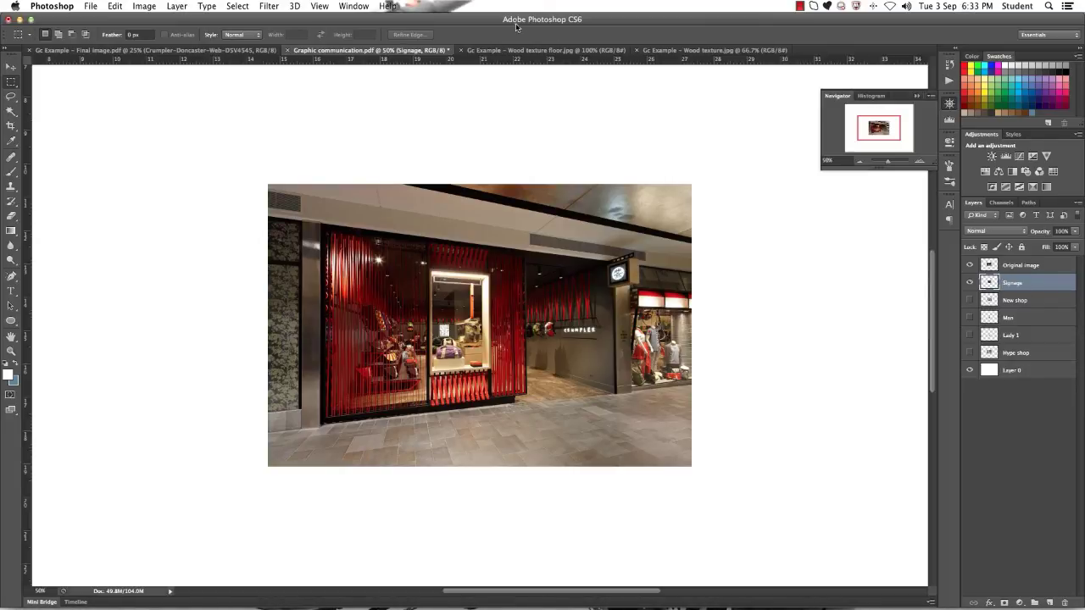
click(518, 50)
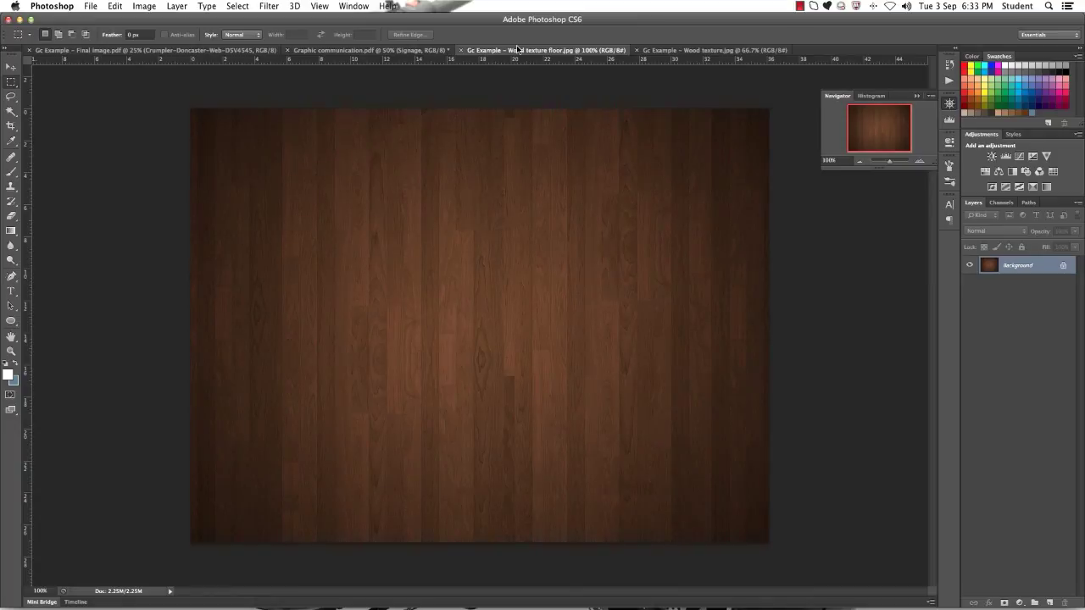
Copy the wood floor texture into Graphic communication as a layer named 'Wood texture floor'.
key(super+a)
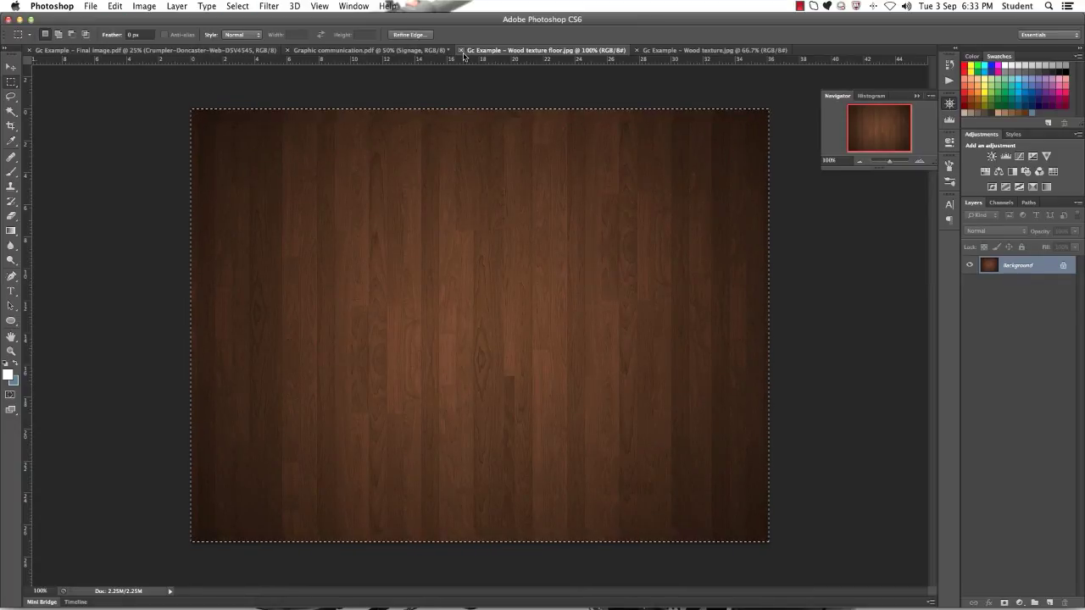
click(461, 51)
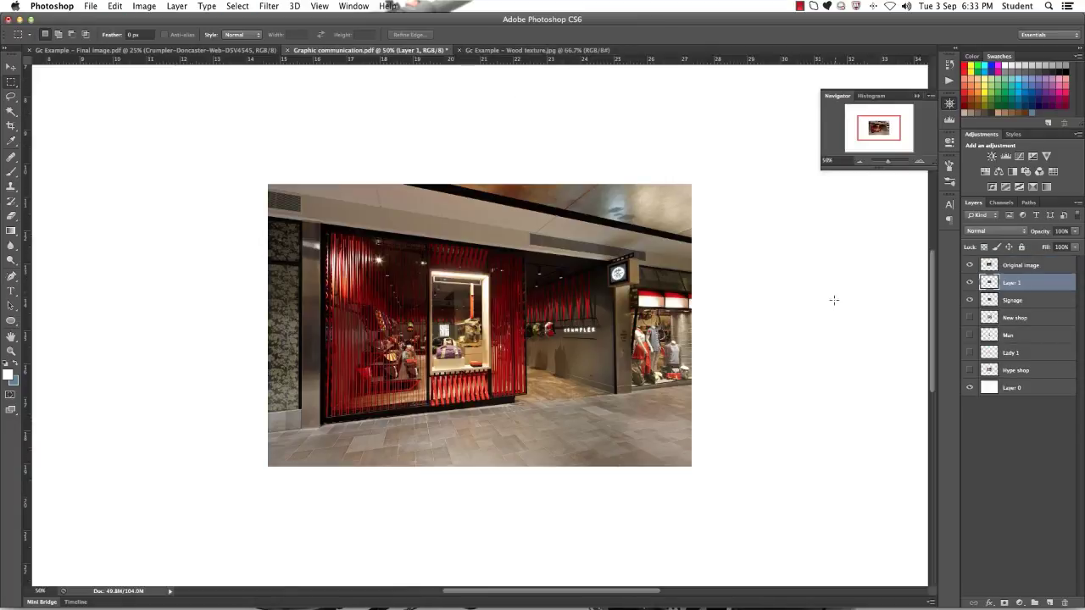
double_click(1011, 282)
text(Wood texture floor)
Copy the Wood texture file in as a layer named 'Wood texture signage'.
click(524, 51)
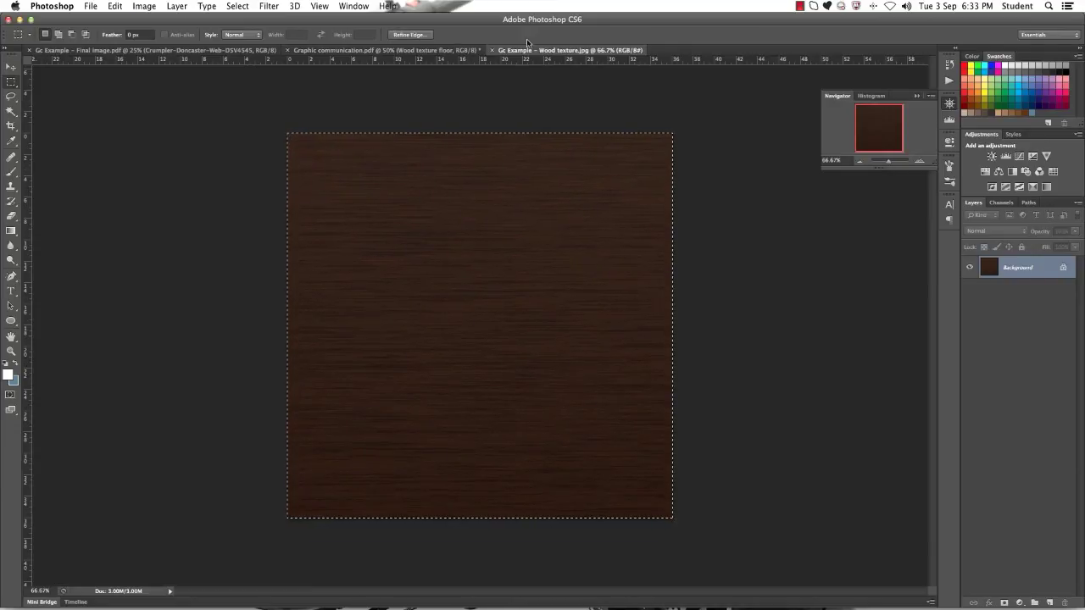
click(492, 50)
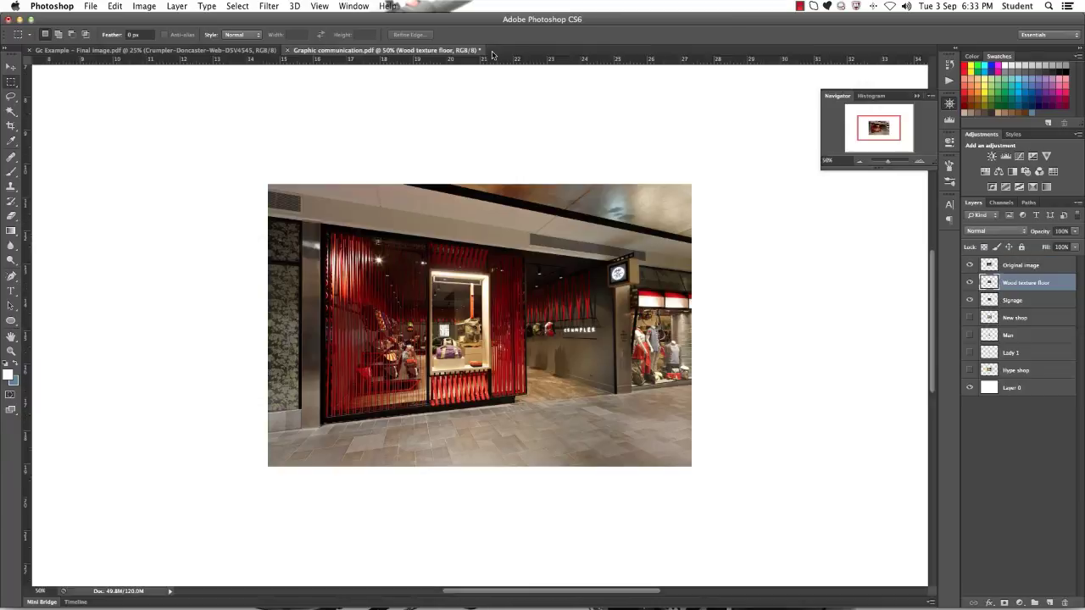
key(cmd+v)
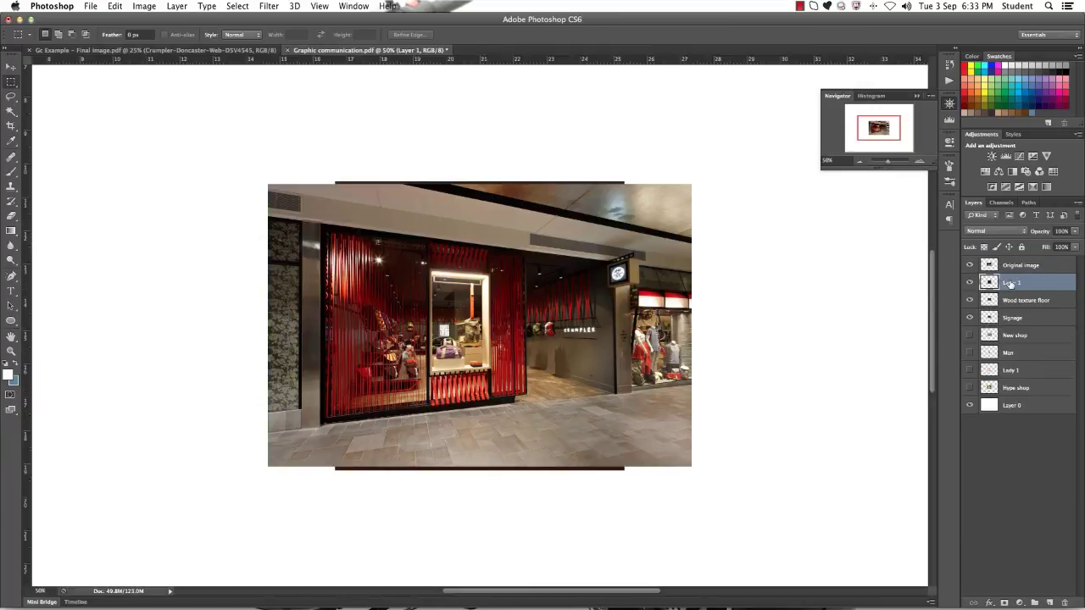
double_click(1012, 282)
text(Wood texture signage)
key(Return)
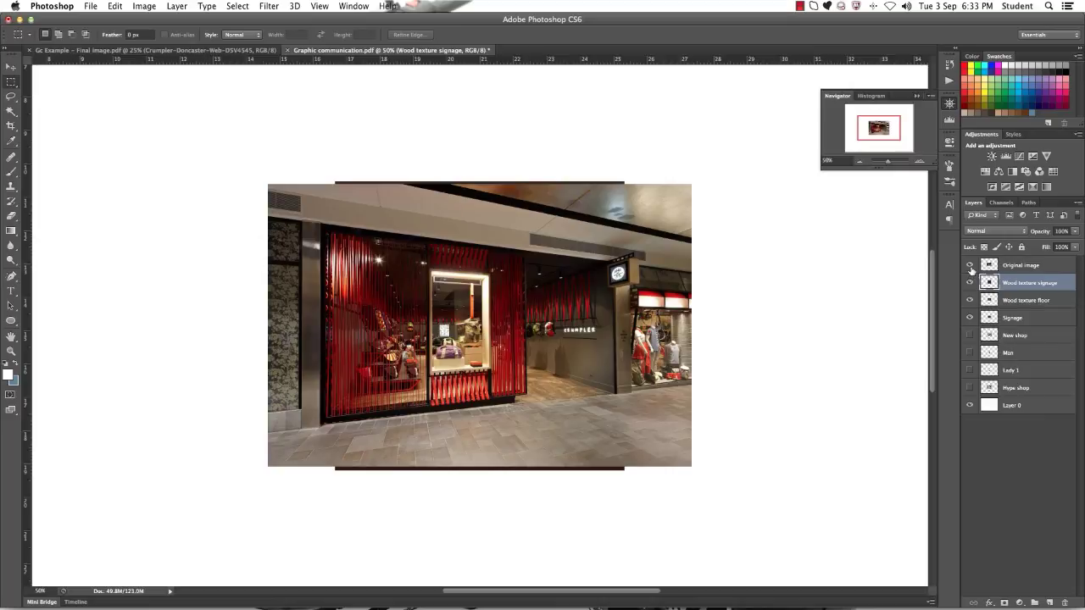
Hide the Wood texture signage, Wood texture floor and Signage layers, then close Final image.pdf.
click(970, 283)
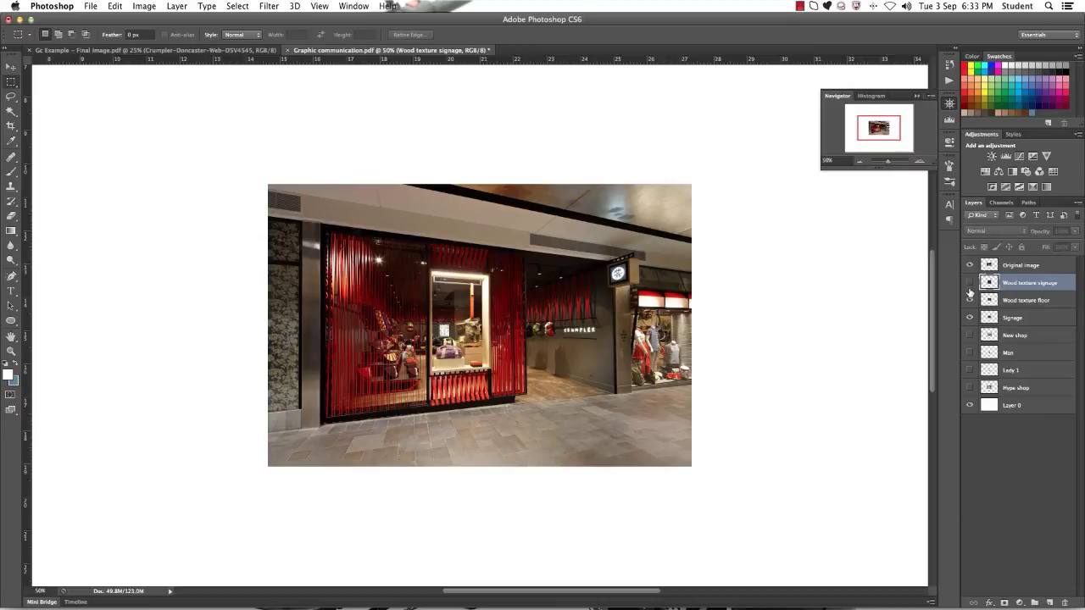
click(969, 300)
click(970, 318)
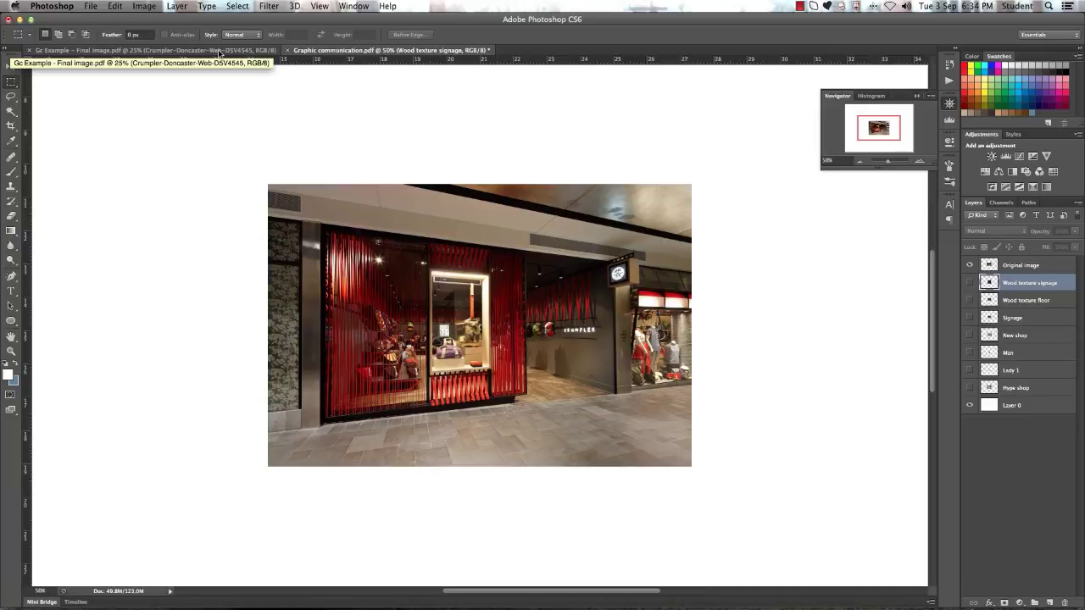
click(29, 50)
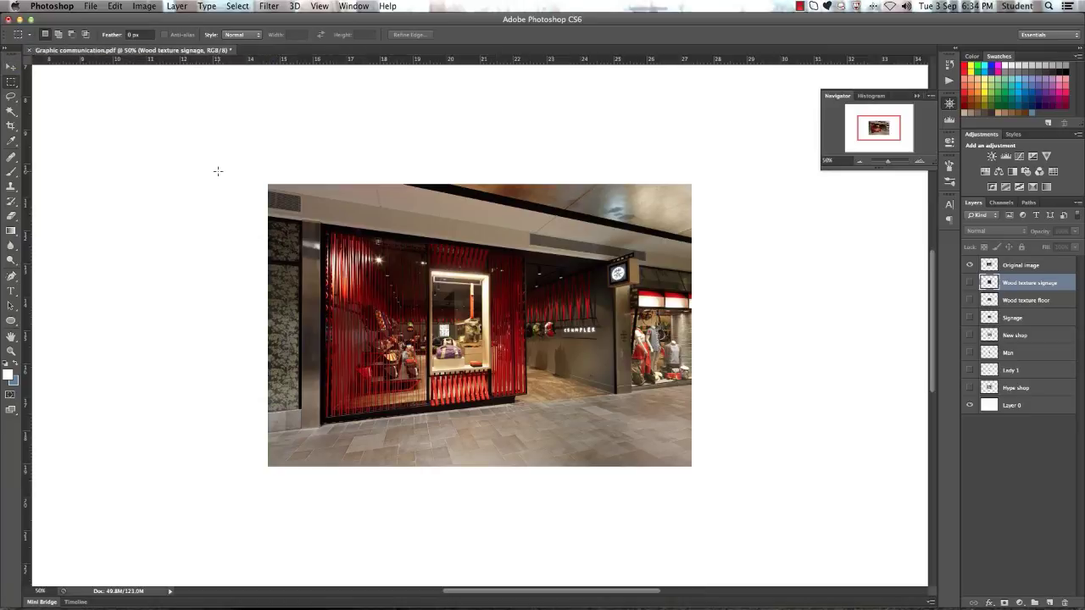